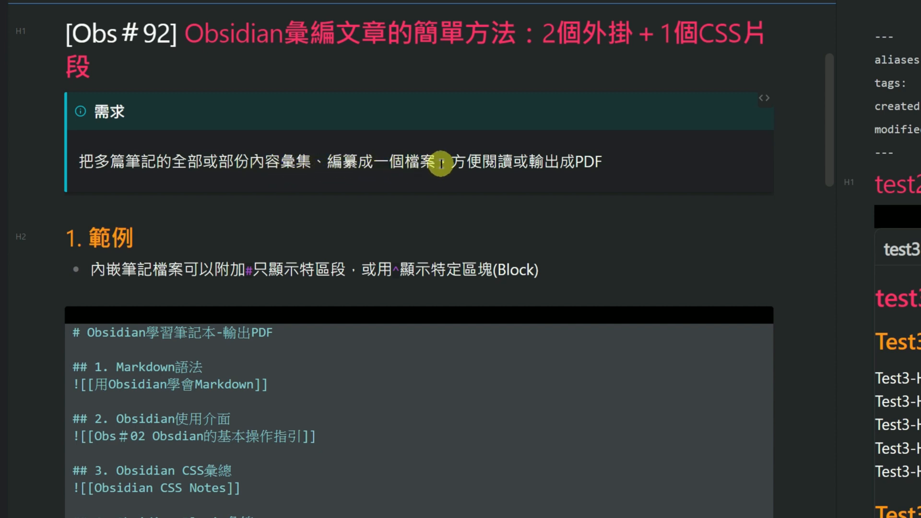
Read the note's requirement, the embedded-notes example and the introduction to the Compile Notes plugin
{"action": "left_click_drag", "start_coordinate": [440, 163], "coordinate": [514, 163]}
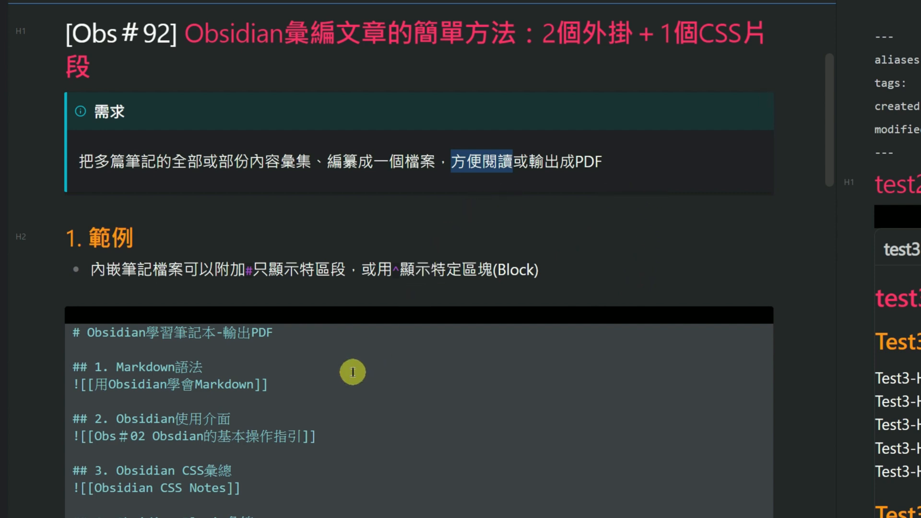
{"action": "scroll", "coordinate": [350, 346], "scroll_direction": "down", "scroll_amount": 2}
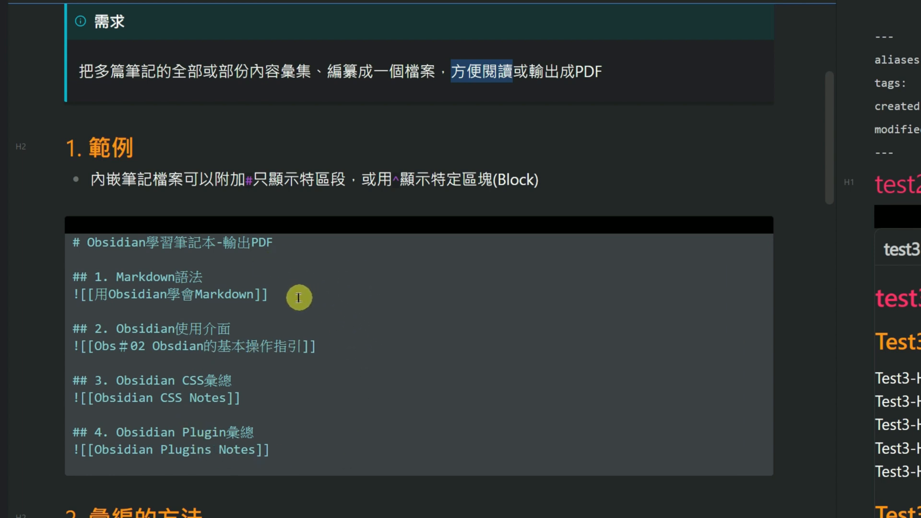
{"action": "left_click", "coordinate": [191, 279]}
{"action": "left_click", "coordinate": [192, 328]}
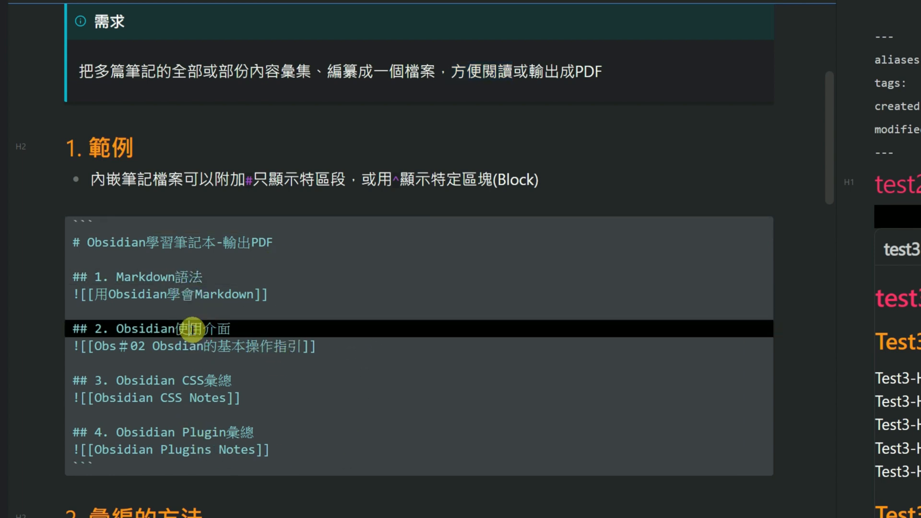
{"action": "left_click", "coordinate": [194, 431]}
{"action": "left_click", "coordinate": [259, 243]}
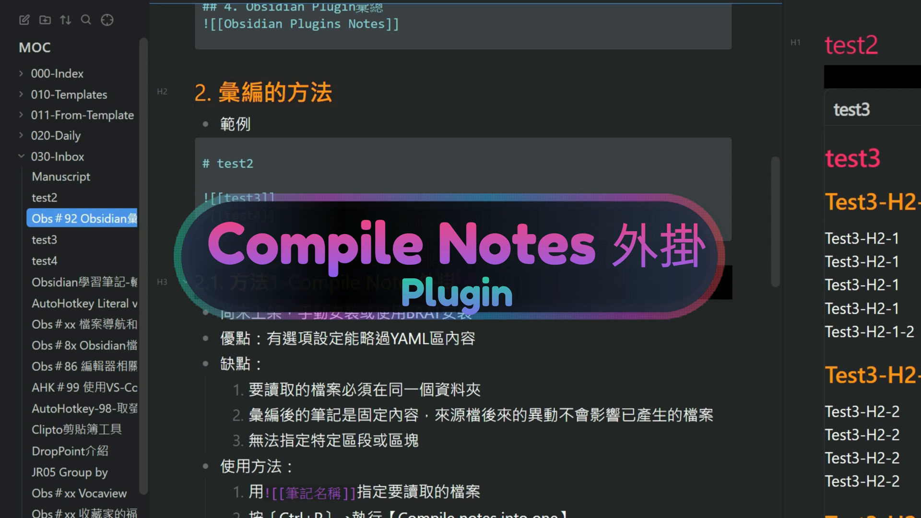
{"action": "scroll", "coordinate": [461, 342], "scroll_direction": "down", "scroll_amount": 2}
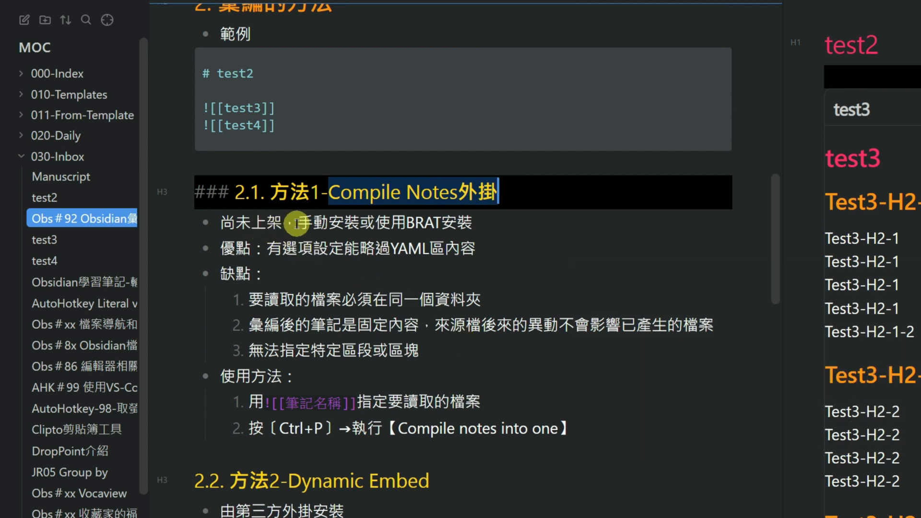
{"action": "left_click_drag", "start_coordinate": [406, 223], "coordinate": [441, 226]}
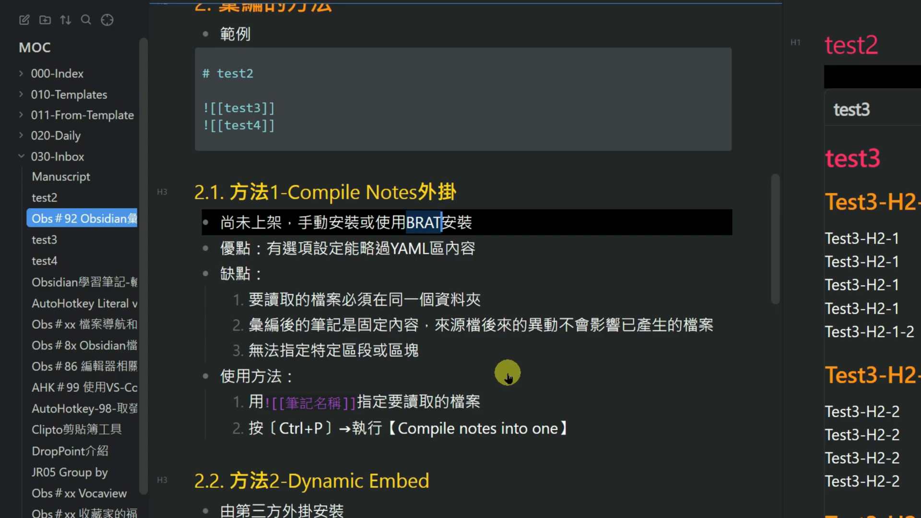
Find the installed Compile Notes plugin with the search "compil" and review its folder, file name, overwrite and removal settings
{"action": "key", "text": "ctrl+comma"}
{"action": "type", "text": "compil"}
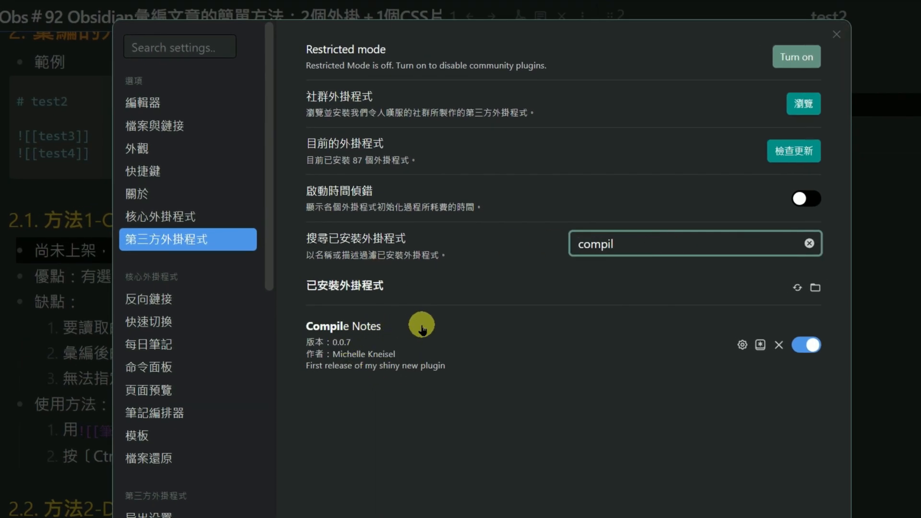
{"action": "left_click", "coordinate": [742, 346]}
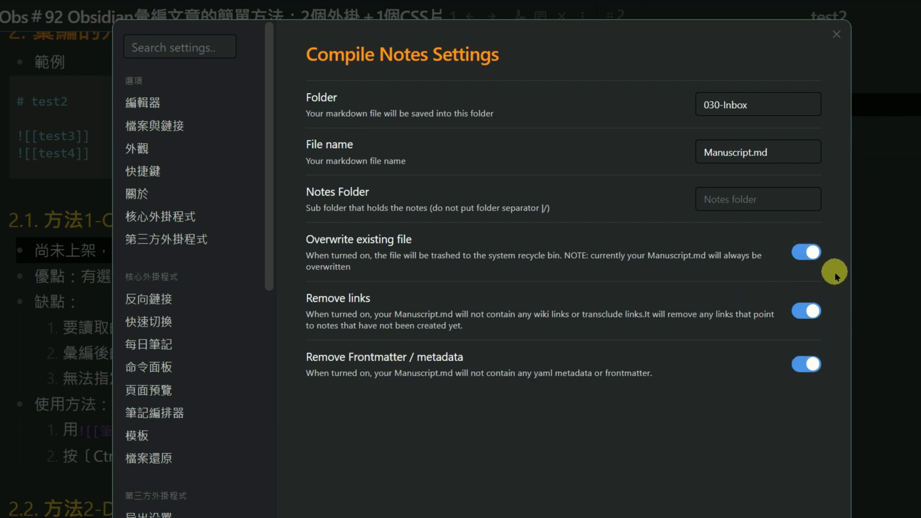
{"action": "left_click", "coordinate": [837, 34]}
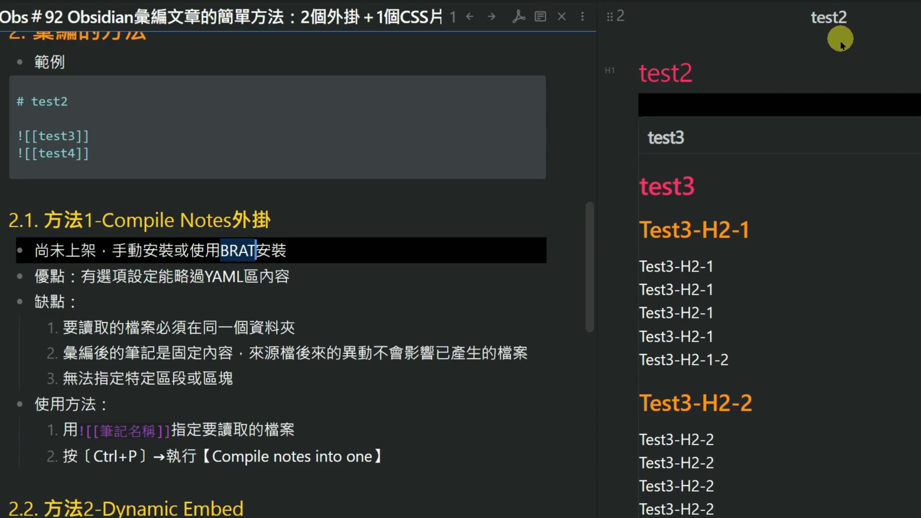
Check the example's embeds against the test2 note and run "Compile notes into one" on test2
{"action": "left_click", "coordinate": [96, 120]}
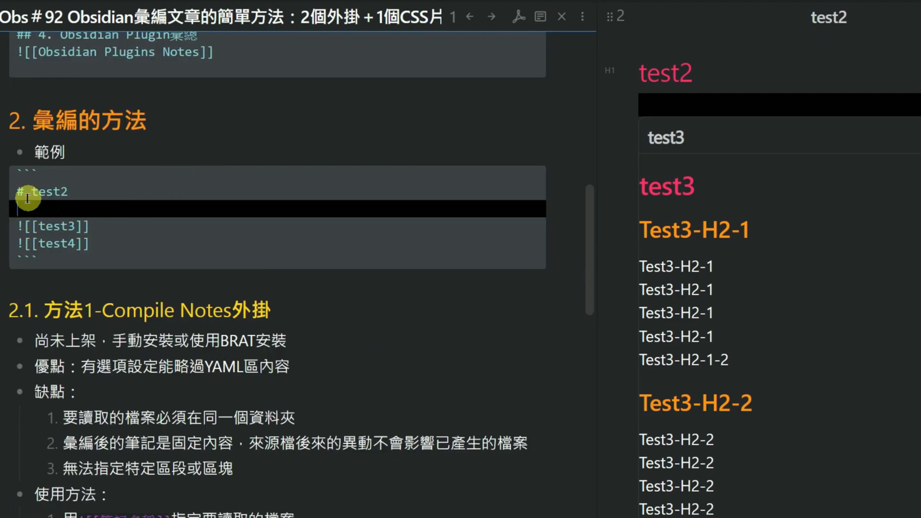
{"action": "left_click_drag", "start_coordinate": [17, 188], "coordinate": [91, 243]}
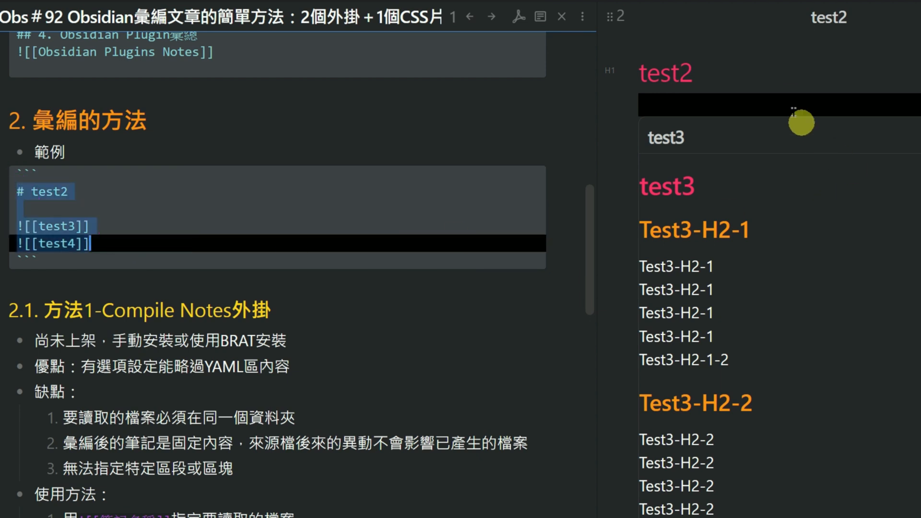
{"action": "left_click", "coordinate": [797, 91]}
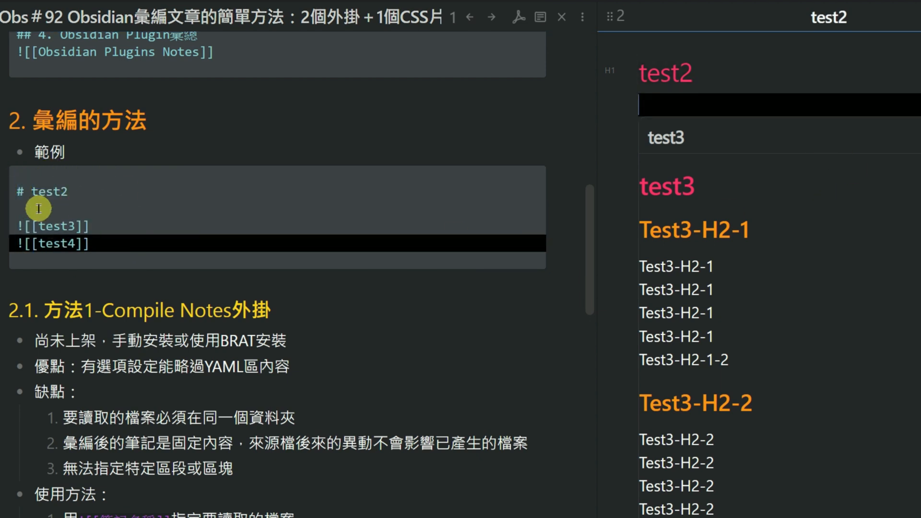
{"action": "left_click", "coordinate": [840, 141]}
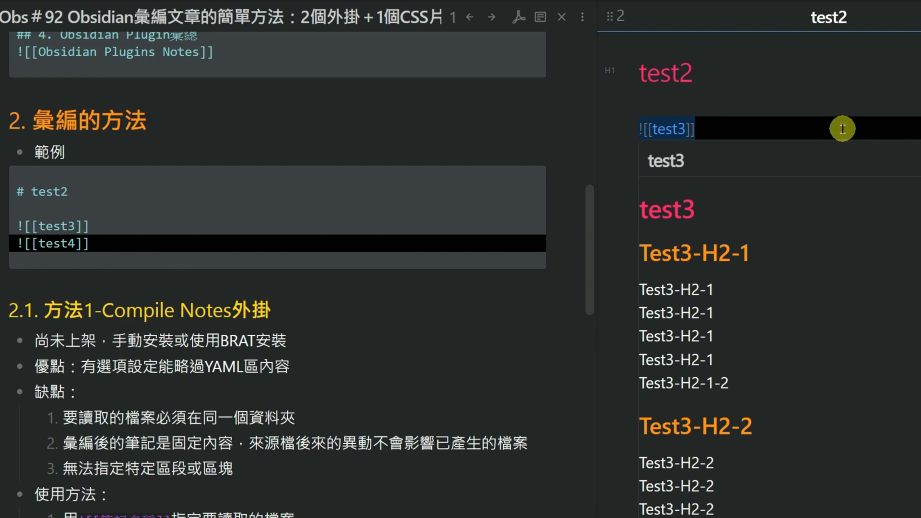
{"action": "key", "text": "ctrl+p"}
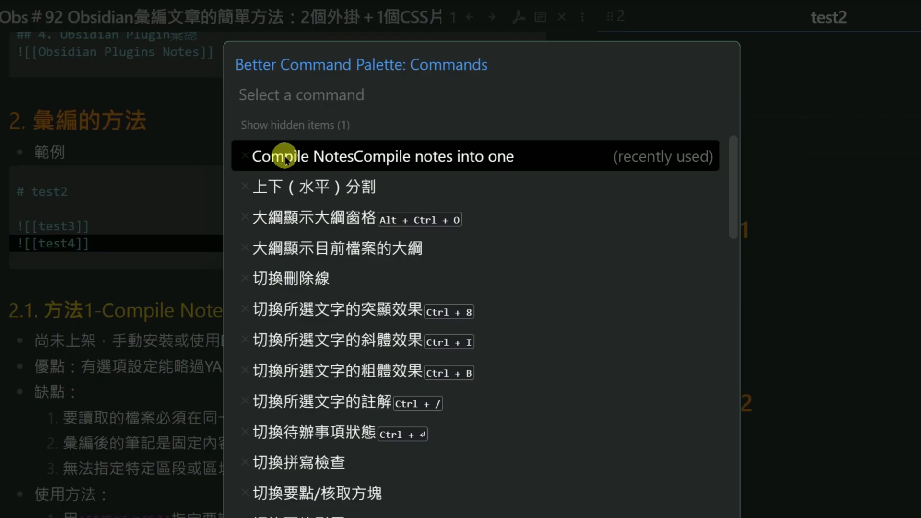
{"action": "left_click", "coordinate": [501, 163]}
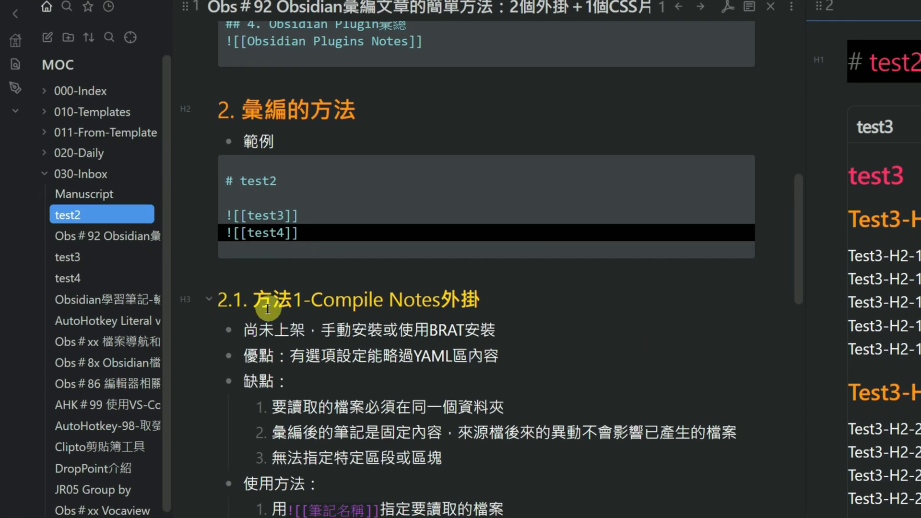
Open the Manuscript note in 030-Inbox and compare its compiled content with the example's test3 and test4 embeds
{"action": "left_click", "coordinate": [117, 198]}
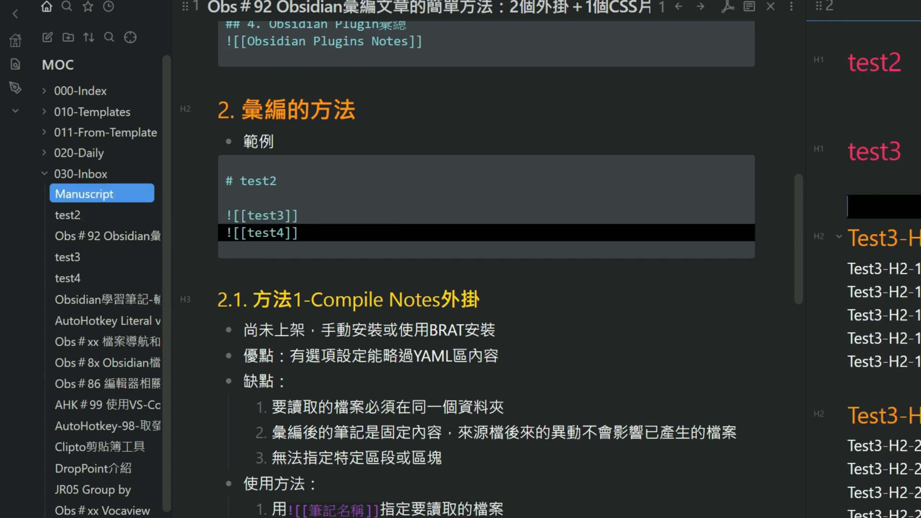
{"action": "left_click", "coordinate": [276, 227]}
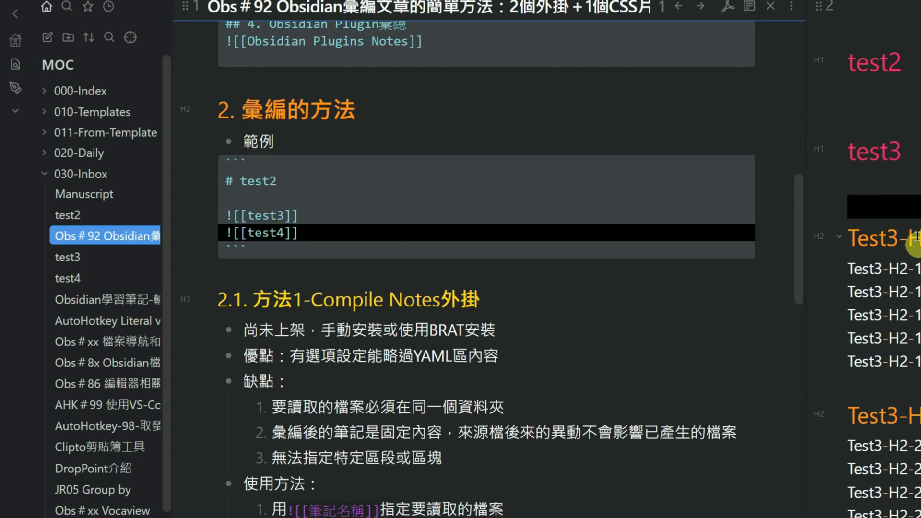
{"action": "left_click", "coordinate": [913, 181]}
{"action": "scroll", "coordinate": [912, 181], "scroll_direction": "down", "scroll_amount": 14}
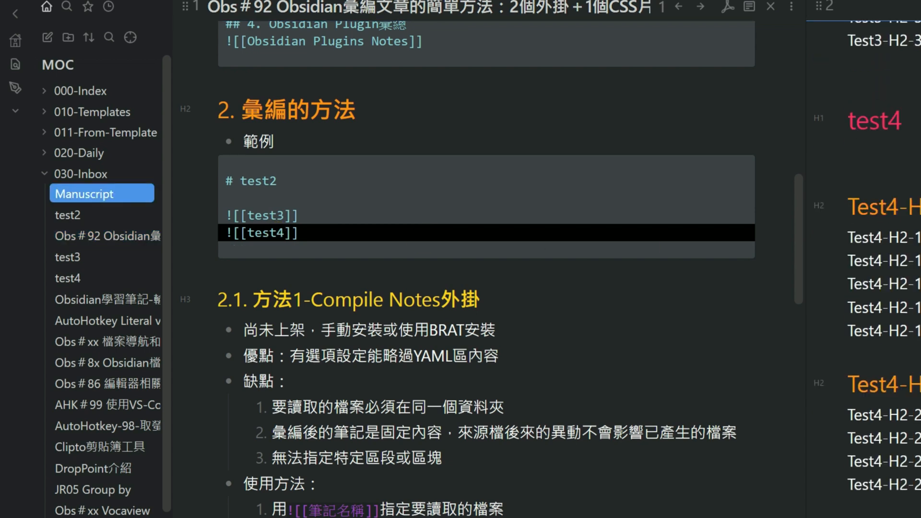
{"action": "scroll", "coordinate": [912, 181], "scroll_direction": "up", "scroll_amount": 12}
{"action": "scroll", "coordinate": [864, 269], "scroll_direction": "up", "scroll_amount": 3}
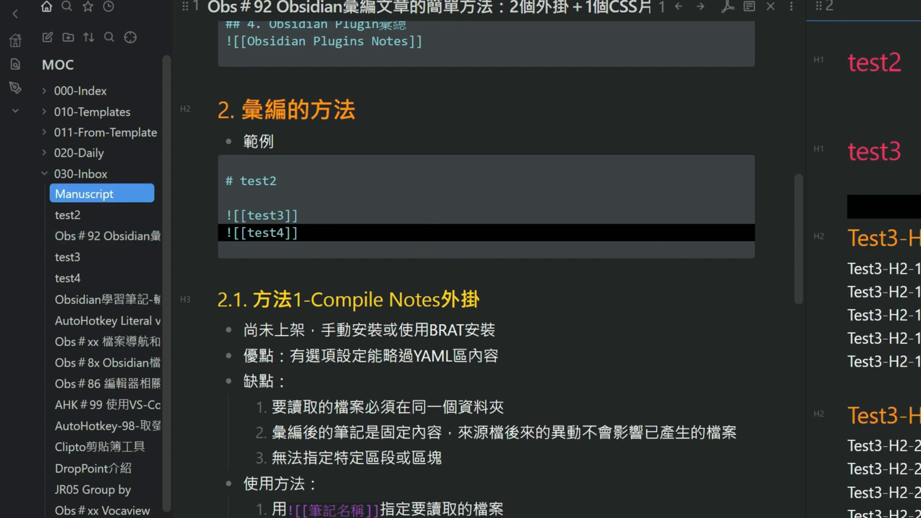
{"action": "left_click", "coordinate": [918, 67]}
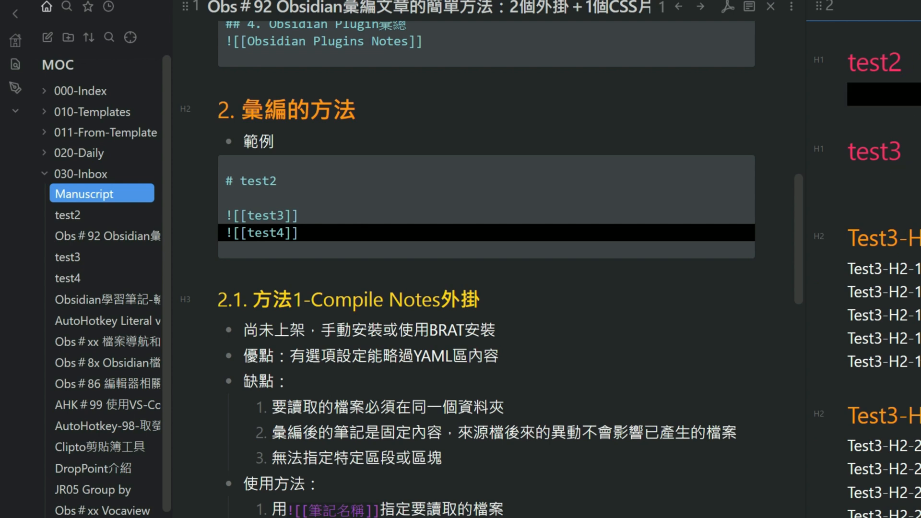
Try appending a heading reference # and a block reference ^ to the example's test3 embed, and remove both characters
{"action": "left_click", "coordinate": [300, 216]}
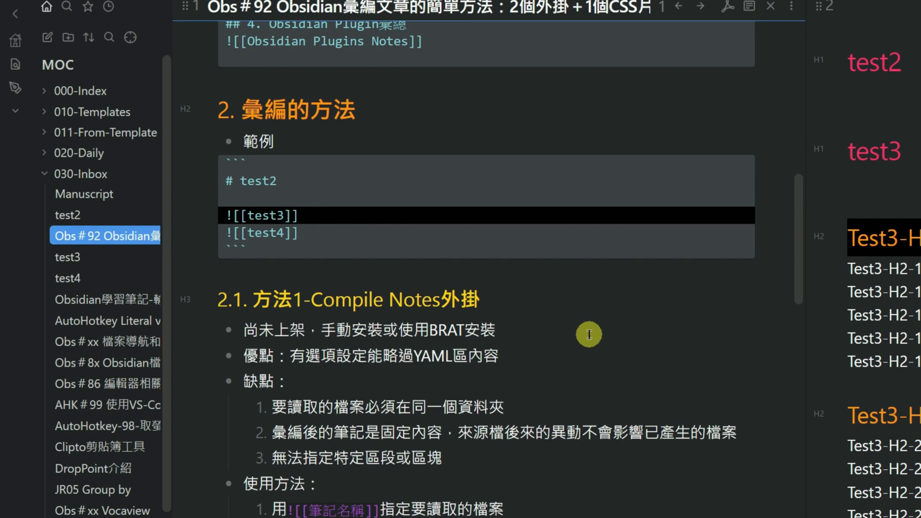
{"action": "type", "text": "#"}
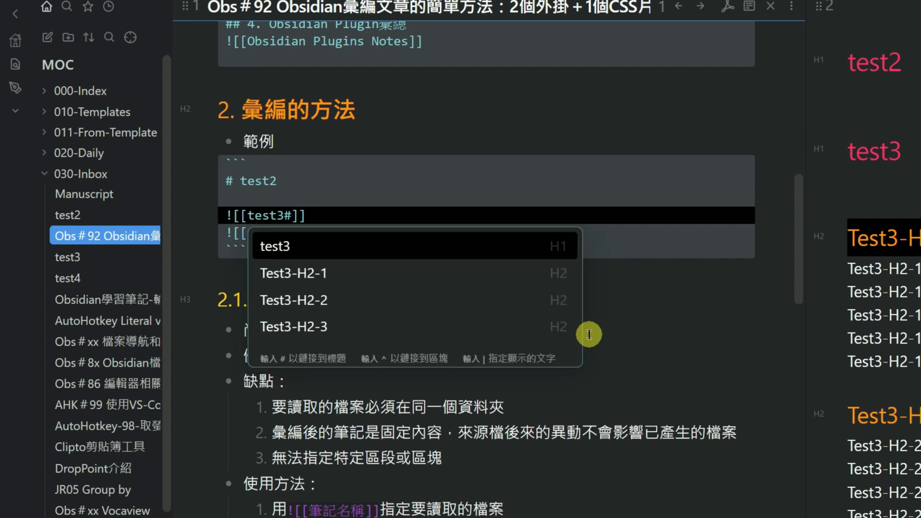
{"action": "type", "text": "^"}
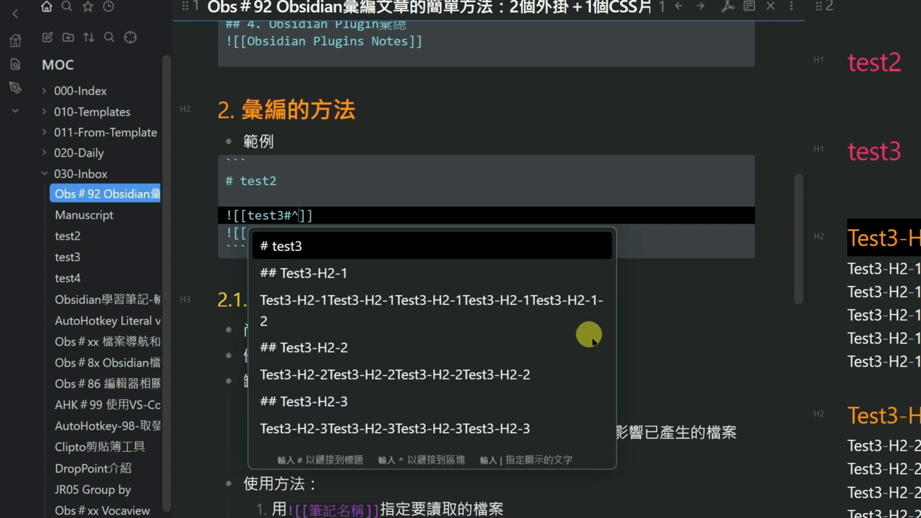
{"action": "left_click", "coordinate": [291, 216]}
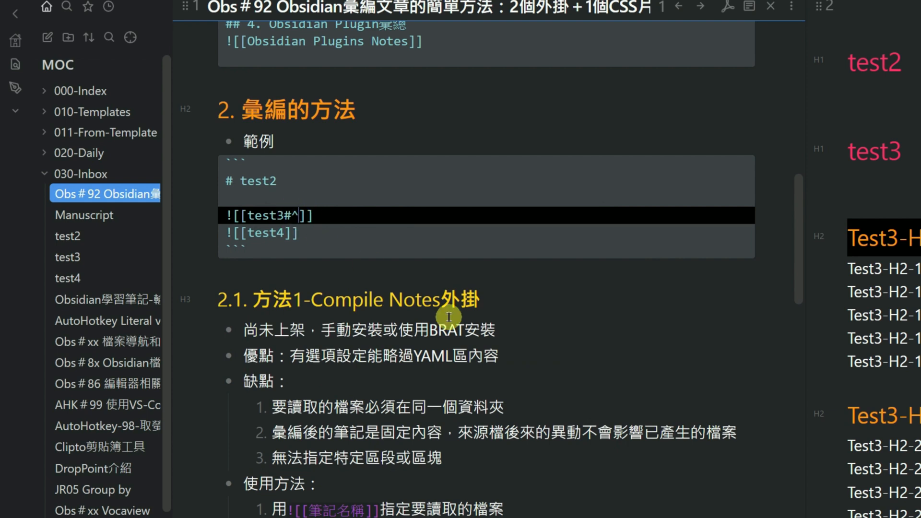
{"action": "key", "text": "Delete"}
{"action": "key", "text": "BackSpace"}
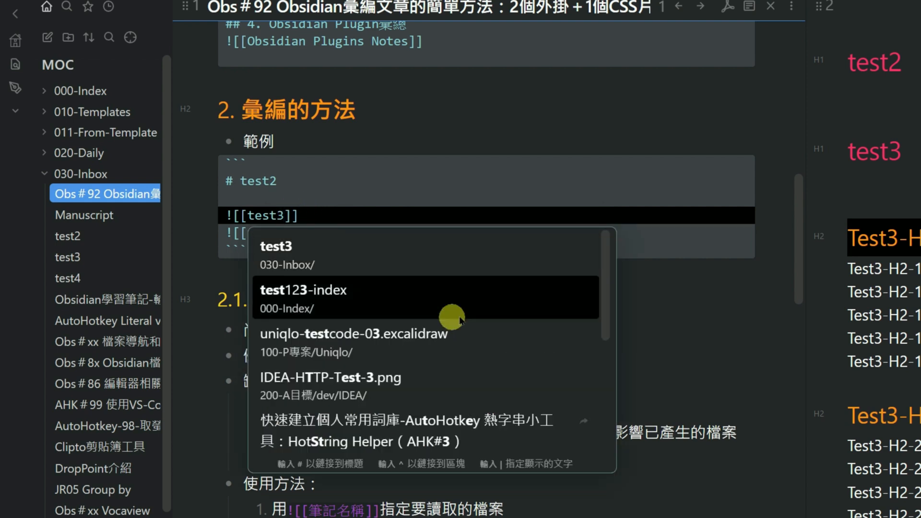
{"action": "left_click", "coordinate": [696, 304]}
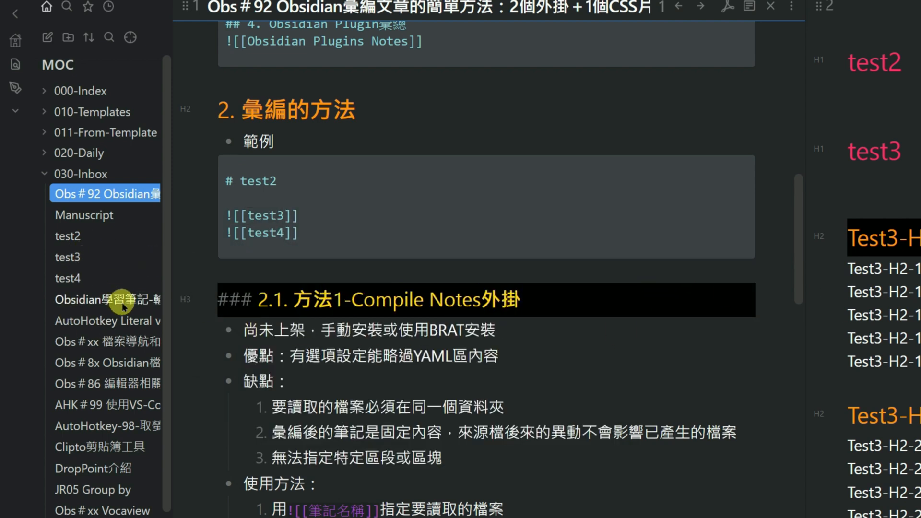
Read the Compile Notes usage and the Dynamic Embed section, including its dynamic-embed code block syntax
{"action": "left_click", "coordinate": [251, 215]}
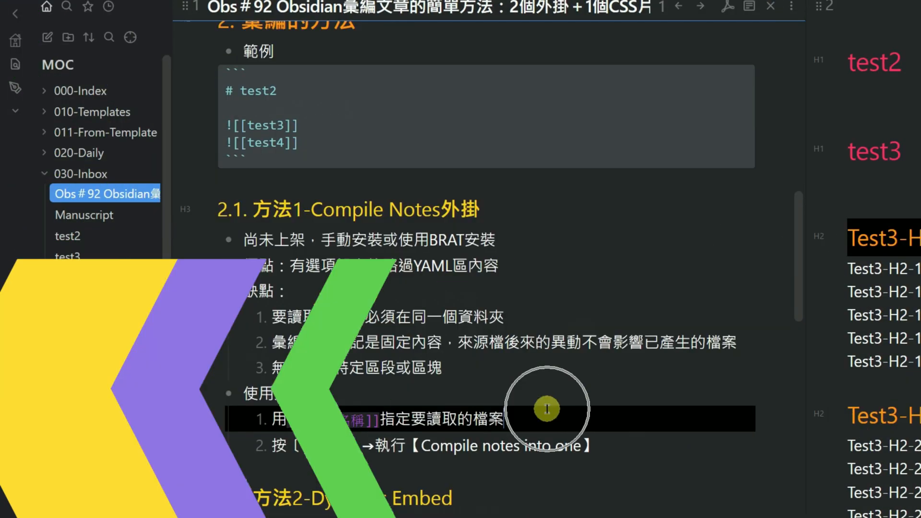
{"action": "scroll", "coordinate": [403, 153], "scroll_direction": "down", "scroll_amount": 4}
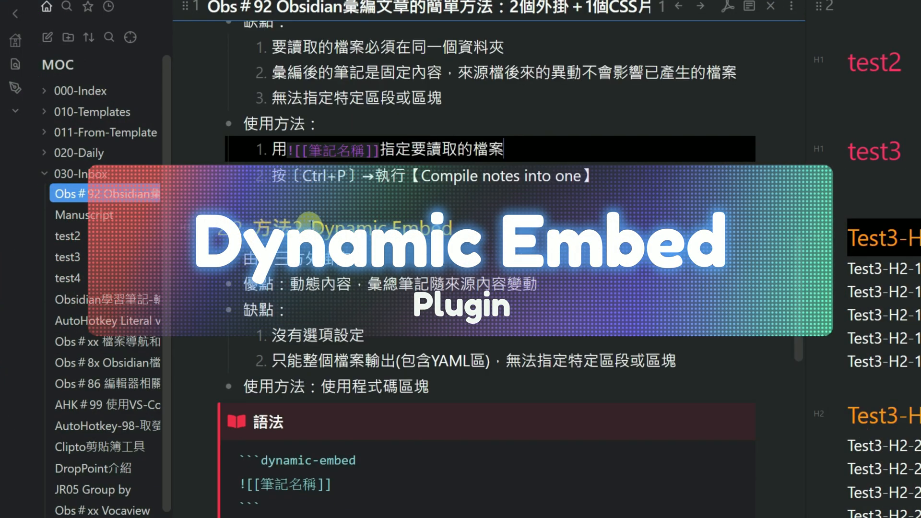
{"action": "left_click", "coordinate": [511, 233]}
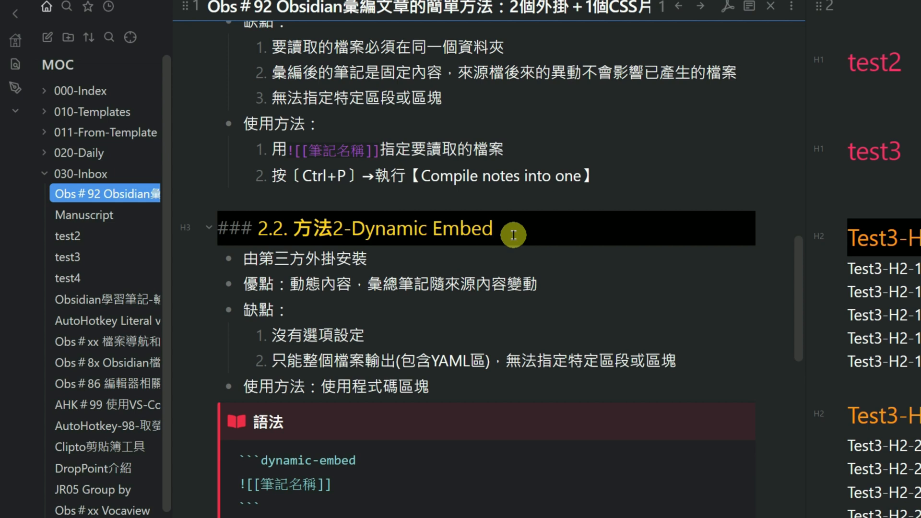
{"action": "left_click", "coordinate": [919, 105]}
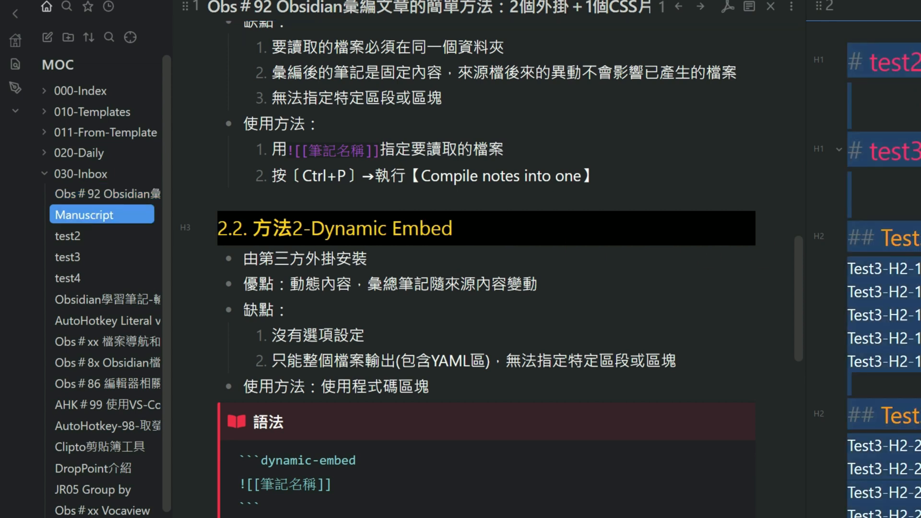
{"action": "left_click", "coordinate": [412, 387]}
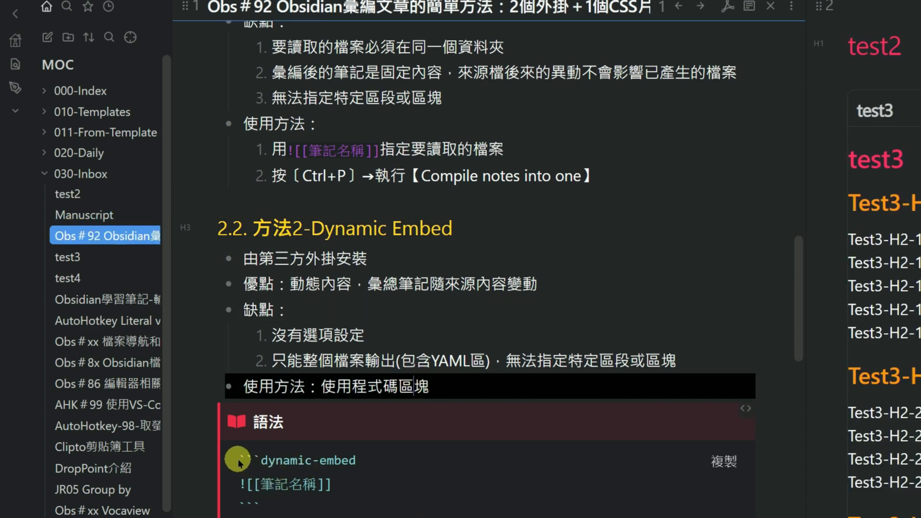
{"action": "left_click_drag", "start_coordinate": [241, 459], "coordinate": [274, 501]}
{"action": "key", "text": "ctrl+c"}
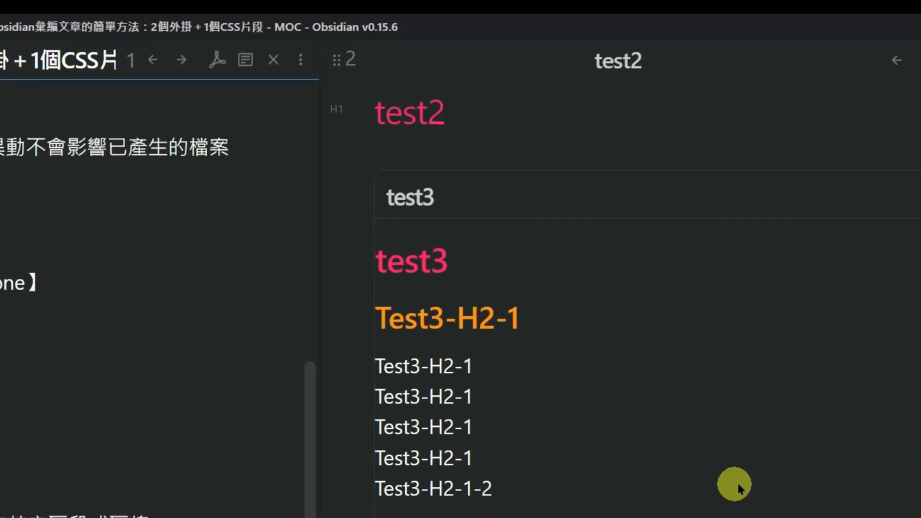
Replace the entire content of the test2 note with blank lines and place the cursor on the first line
{"action": "left_click", "coordinate": [495, 153]}
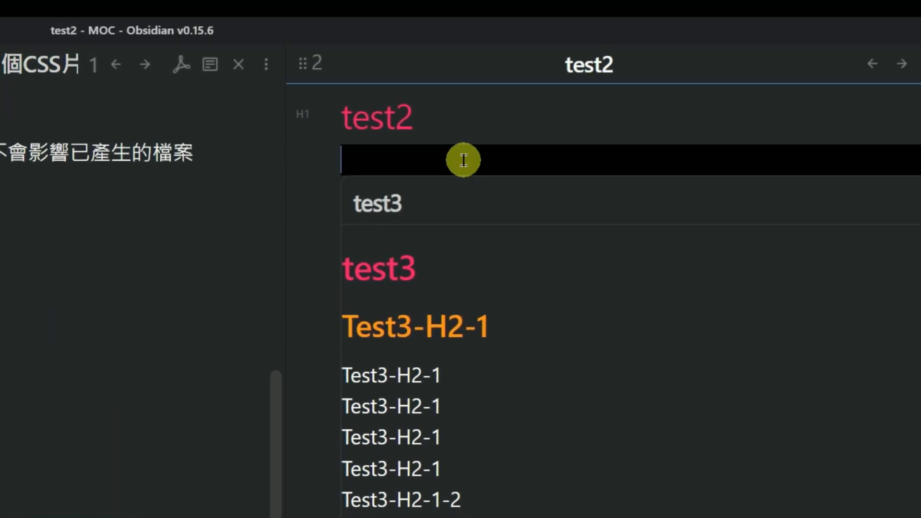
{"action": "key", "text": "ctrl+a"}
{"action": "key", "text": "Delete"}
{"action": "key", "text": "Return"}
{"action": "key", "text": "Return"}
{"action": "key", "text": "Return"}
{"action": "key", "text": "Return"}
{"action": "key", "text": "Return"}
{"action": "key", "text": "Return"}
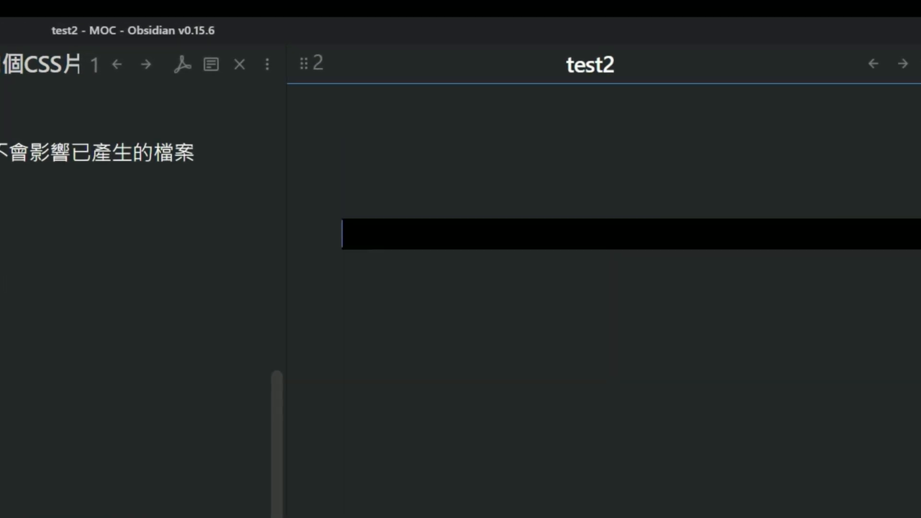
{"action": "key", "text": "Up"}
{"action": "key", "text": "Up"}
{"action": "key", "text": "Up"}
{"action": "key", "text": "Up"}
{"action": "key", "text": "Up"}
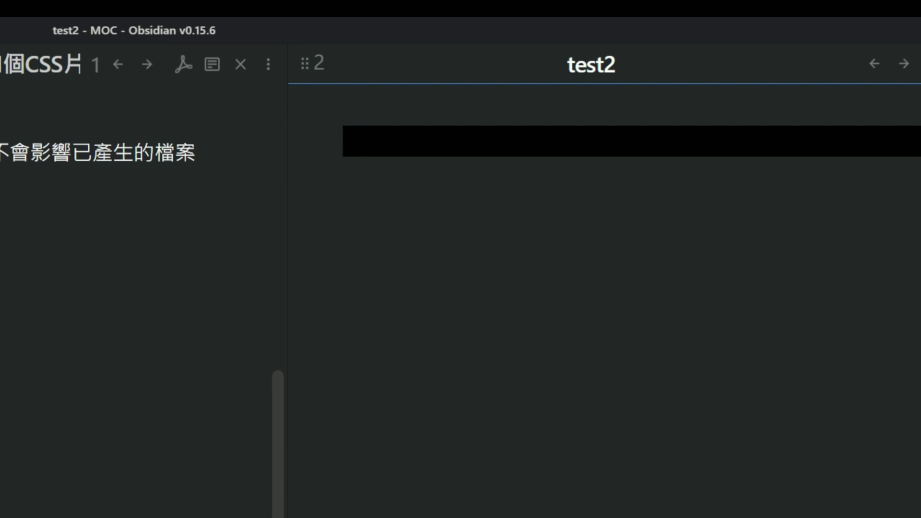
Paste the dynamic-embed code block into test2 and replace its placeholder note name with test3
{"action": "key", "text": "ctrl+v"}
{"action": "key", "text": "Up"}
{"action": "key", "text": "Up"}
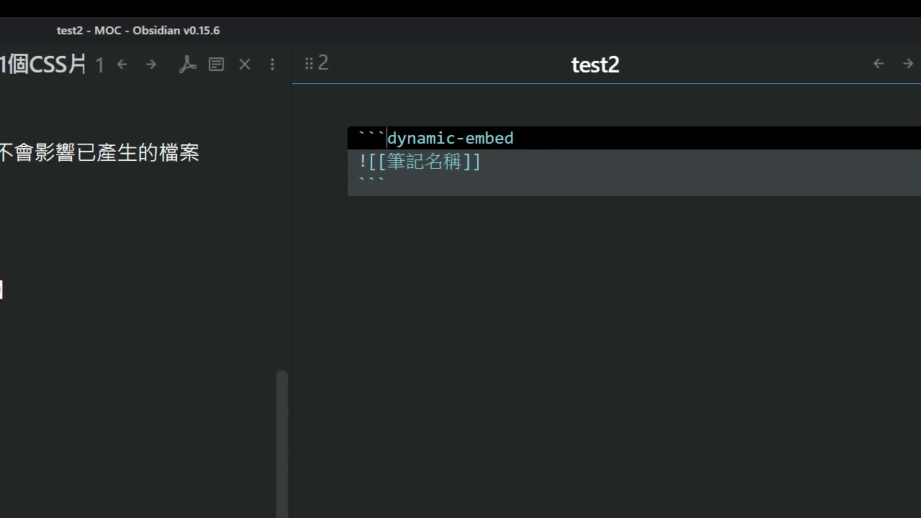
{"action": "key", "text": "Down"}
{"action": "key", "text": "Up"}
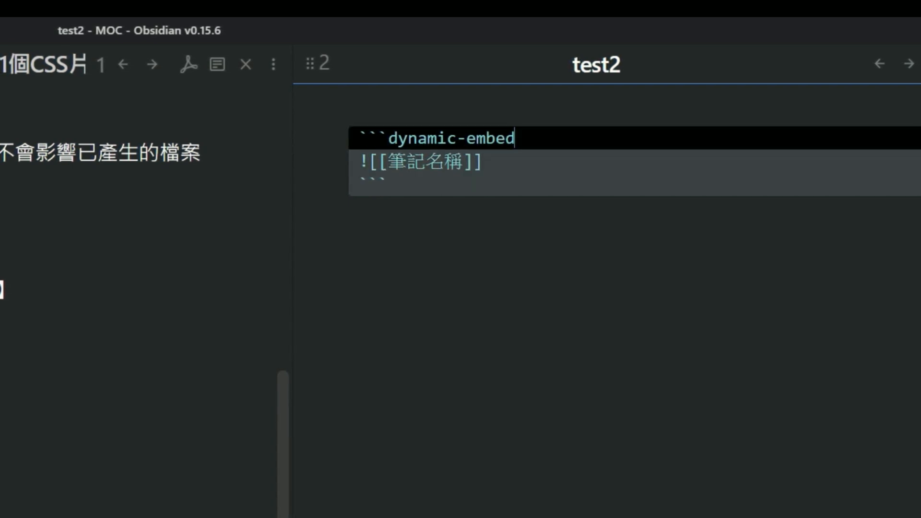
{"action": "key", "text": "Down"}
{"action": "key", "text": "End"}
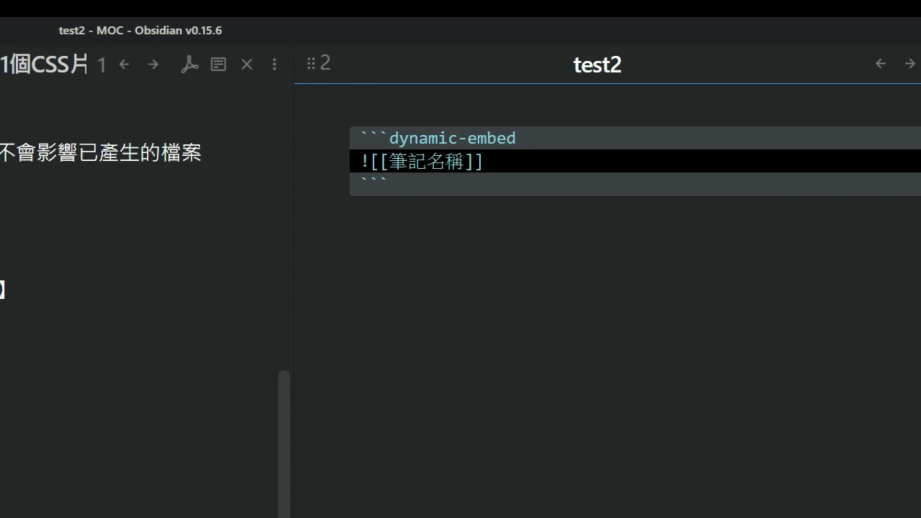
{"action": "type", "text": "test3"}
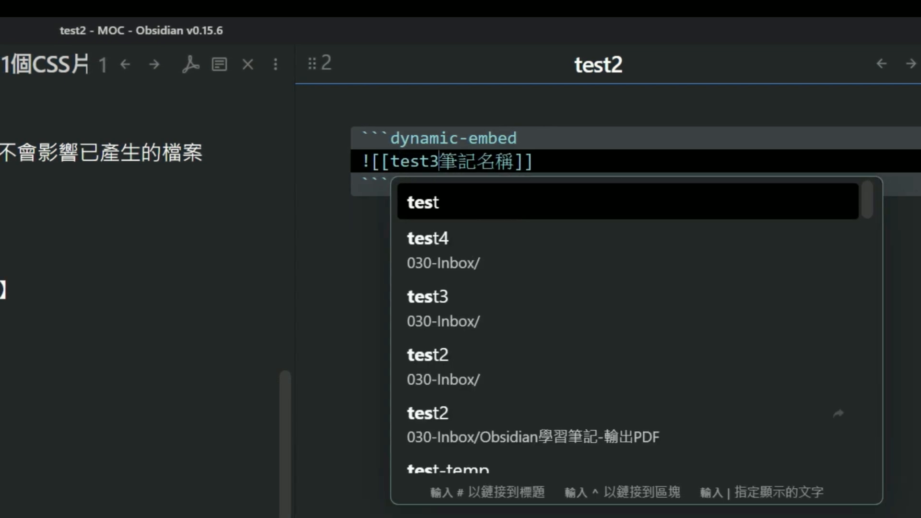
{"action": "key", "text": "Delete"}
{"action": "key", "text": "Delete"}
{"action": "key", "text": "Delete"}
{"action": "key", "text": "Delete"}
Add a second embed line for test4 inside the dynamic-embed block and leave the block so it renders
{"action": "key", "text": "End"}
{"action": "key", "text": "Return"}
{"action": "type", "text": "!["}
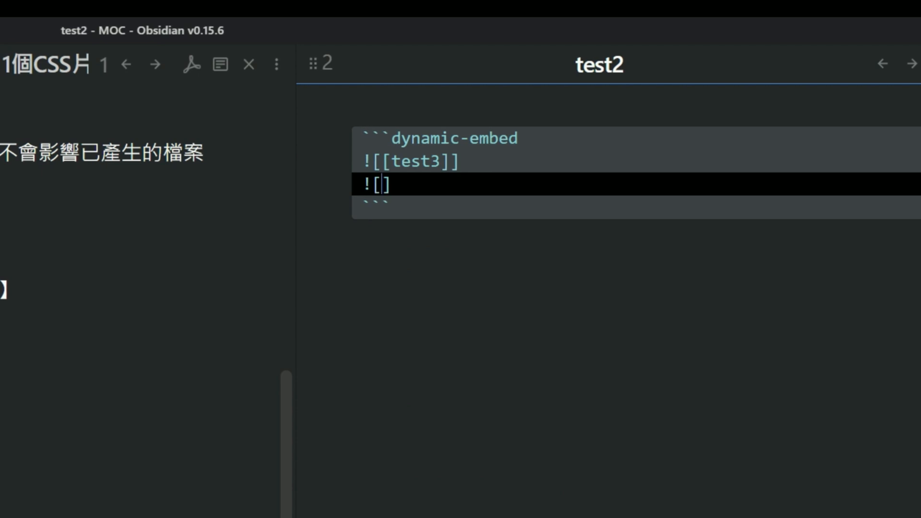
{"action": "type", "text": "[test4"}
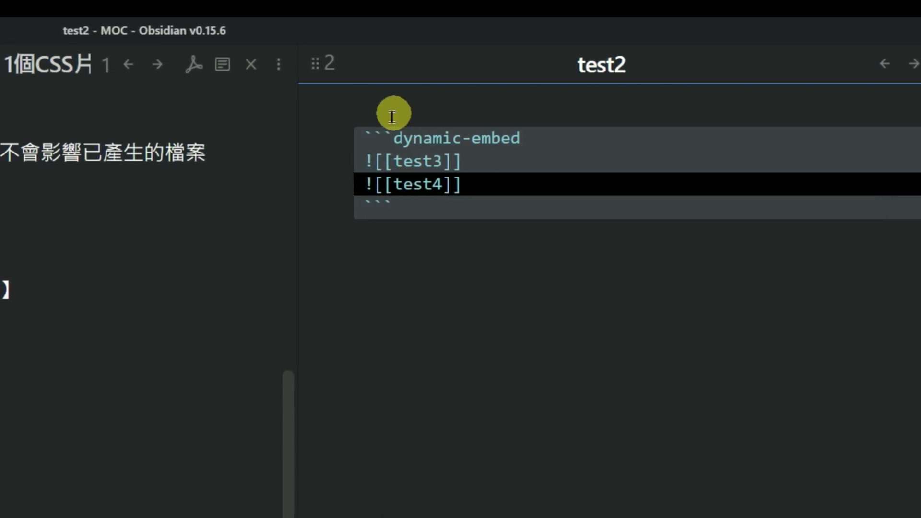
{"action": "left_click", "coordinate": [407, 236]}
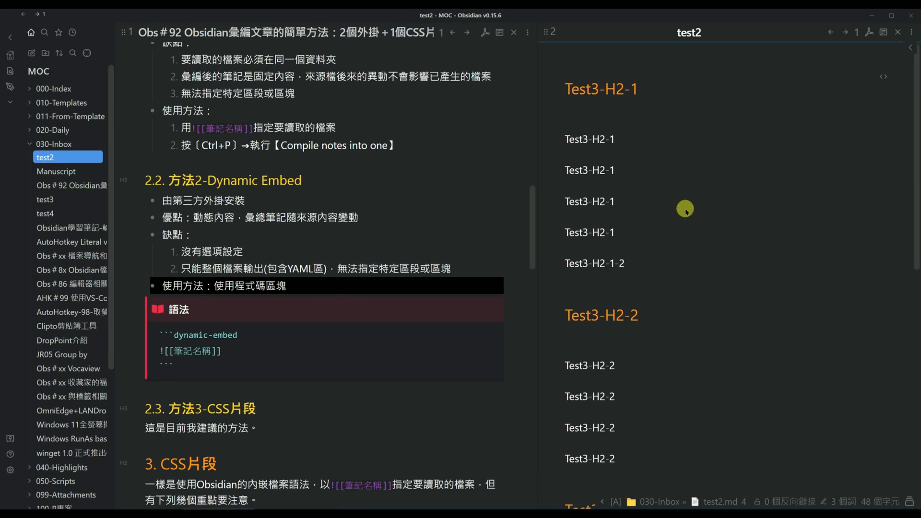
Look through the rendered dynamic embed in test2 from start to end and reopen the block's source
{"action": "scroll", "coordinate": [686, 210], "scroll_direction": "down", "scroll_amount": 7}
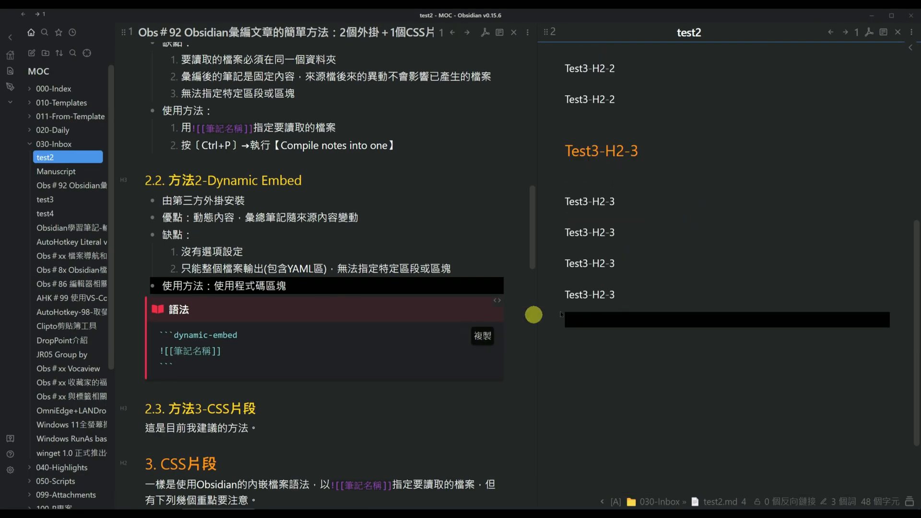
{"action": "scroll", "coordinate": [560, 314], "scroll_direction": "up", "scroll_amount": 7}
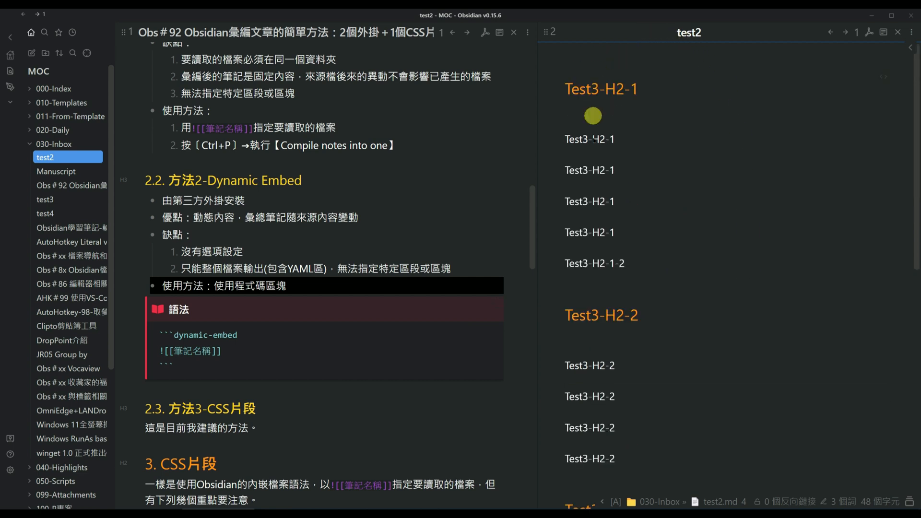
{"action": "left_click", "coordinate": [613, 69]}
{"action": "left_click", "coordinate": [607, 89]}
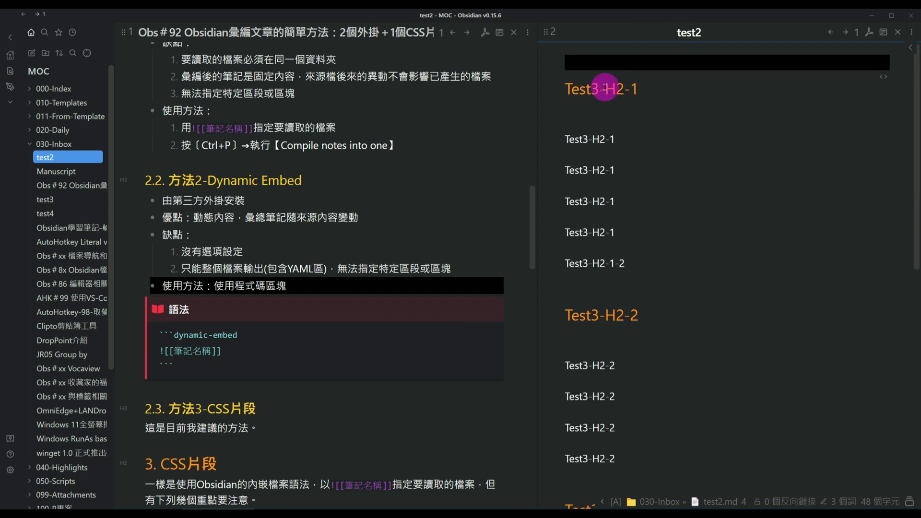
{"action": "left_click", "coordinate": [897, 76]}
Compare the pros, cons and usage of Compile Notes and Dynamic Embed, and continue to the CSS片段 section
{"action": "scroll", "coordinate": [391, 160], "scroll_direction": "up", "scroll_amount": 3}
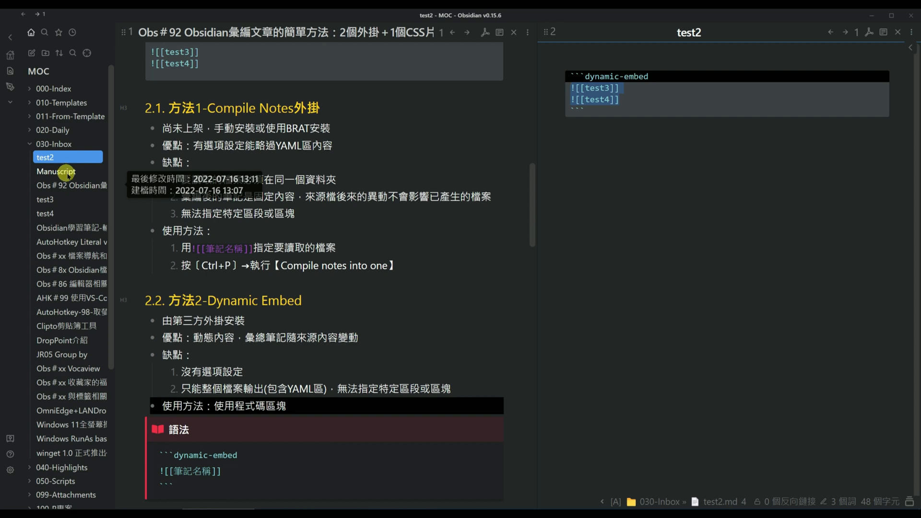
{"action": "scroll", "coordinate": [255, 307], "scroll_direction": "down", "scroll_amount": 3}
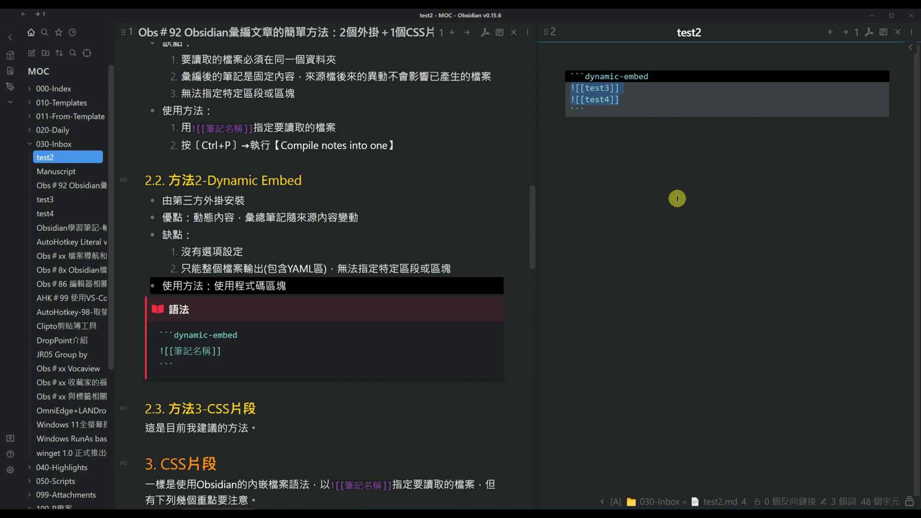
{"action": "left_click", "coordinate": [616, 89]}
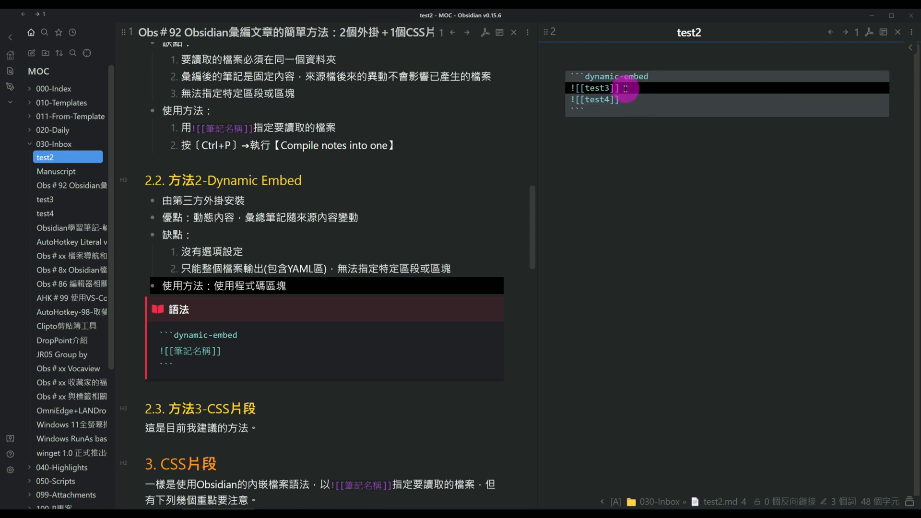
{"action": "scroll", "coordinate": [440, 247], "scroll_direction": "up", "scroll_amount": 4}
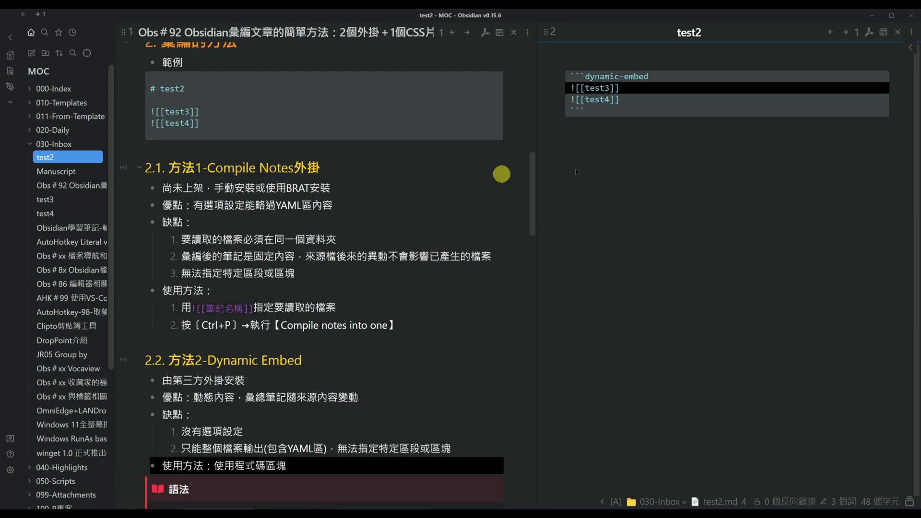
{"action": "scroll", "coordinate": [648, 148], "scroll_direction": "down", "scroll_amount": 1}
{"action": "scroll", "coordinate": [411, 259], "scroll_direction": "down", "scroll_amount": 3}
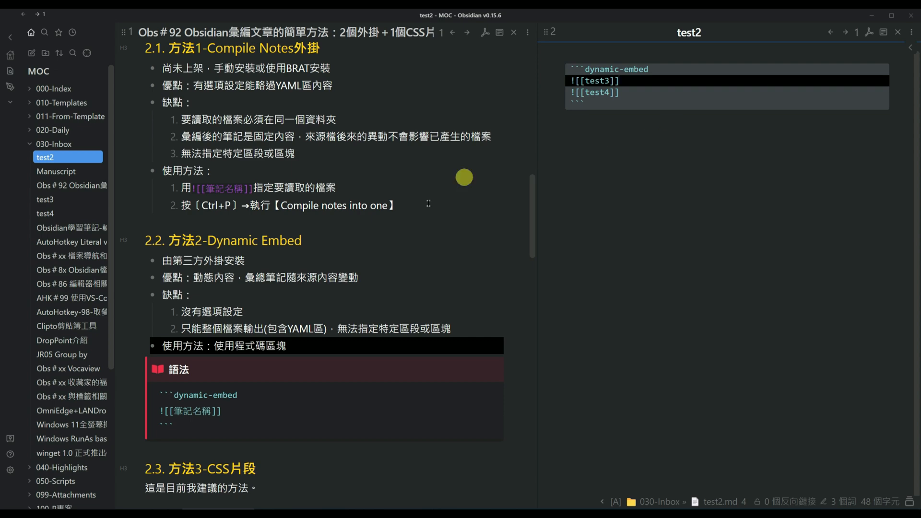
{"action": "scroll", "coordinate": [464, 177], "scroll_direction": "up", "scroll_amount": 2}
{"action": "scroll", "coordinate": [318, 365], "scroll_direction": "down", "scroll_amount": 2}
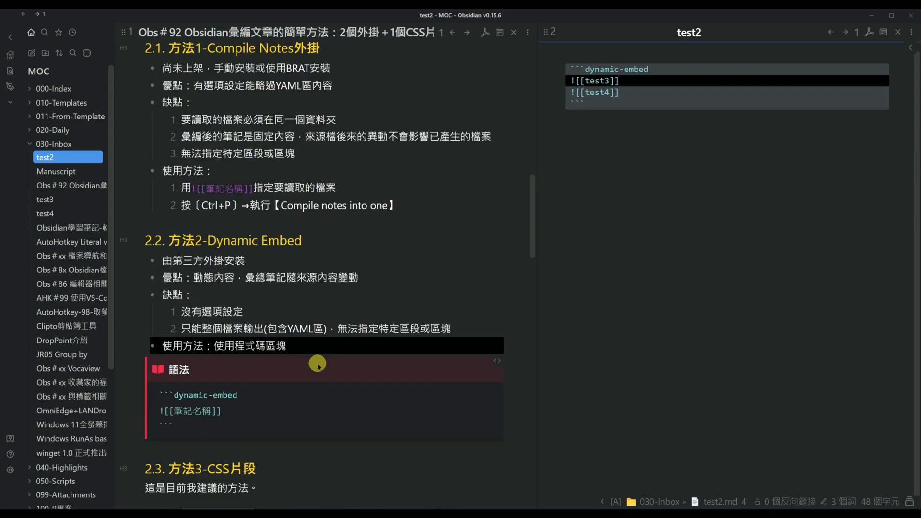
{"action": "scroll", "coordinate": [321, 373], "scroll_direction": "down", "scroll_amount": 8}
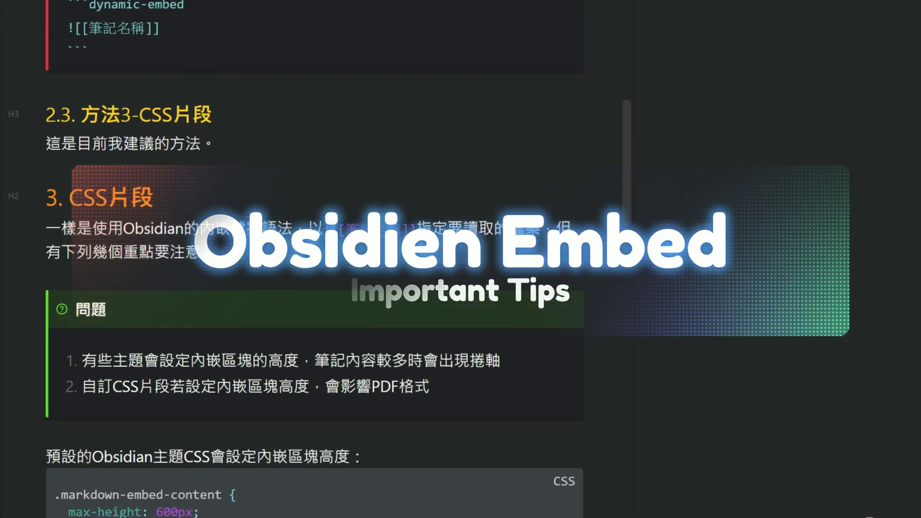
Strip the dynamic-embed code fences from test2, leaving plain test3 and test4 embeds, and return to the note's beginning
{"action": "key", "text": "Down"}
{"action": "key", "text": "Down"}
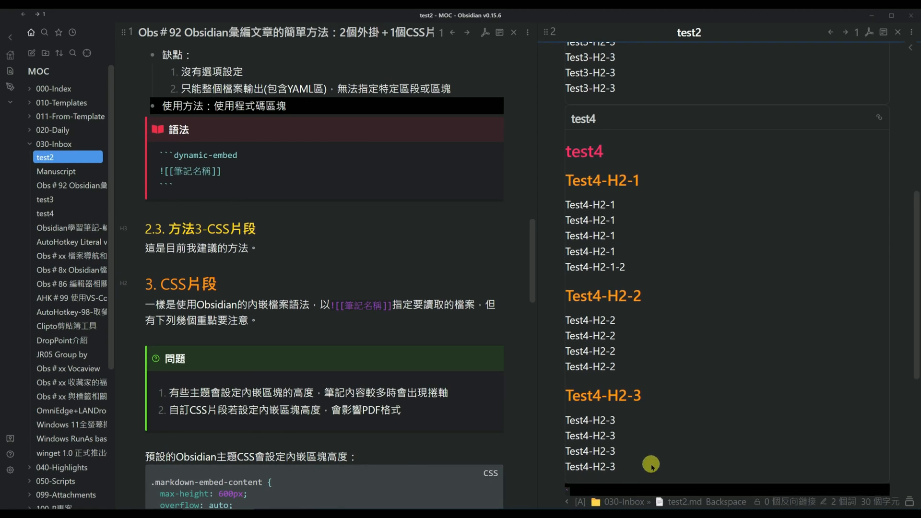
{"action": "scroll", "coordinate": [715, 341], "scroll_direction": "up", "scroll_amount": 5}
{"action": "key", "text": "ctrl+Home"}
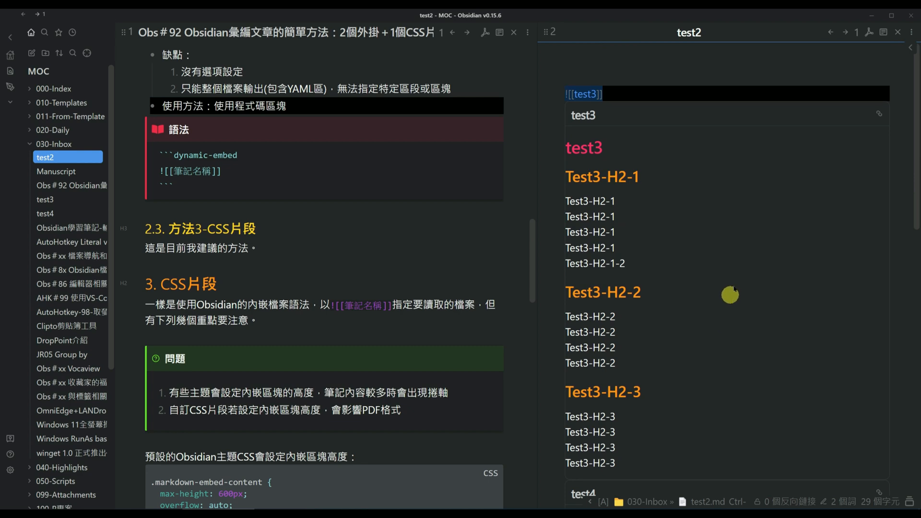
Examine how the plain test3 and test4 embeds display throughout test2 under the current theme
{"action": "scroll", "coordinate": [734, 307], "scroll_direction": "down", "scroll_amount": 10}
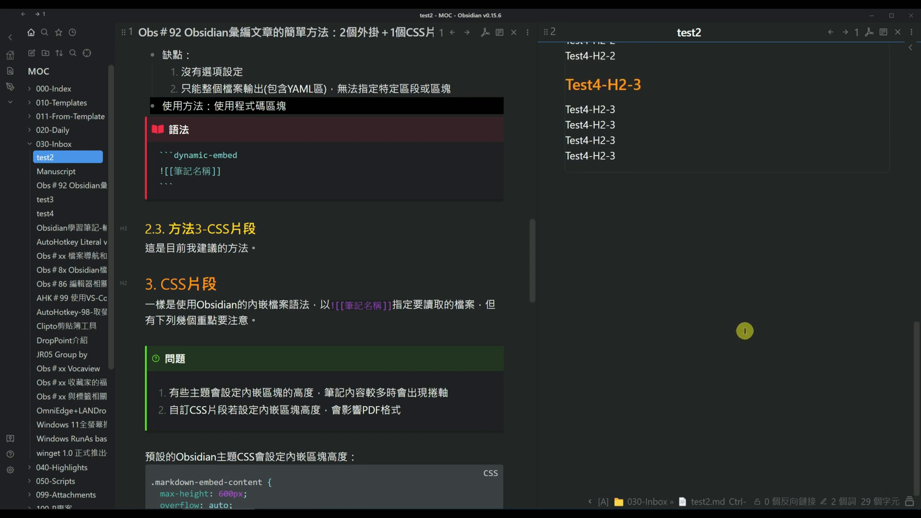
{"action": "scroll", "coordinate": [746, 330], "scroll_direction": "up", "scroll_amount": 10}
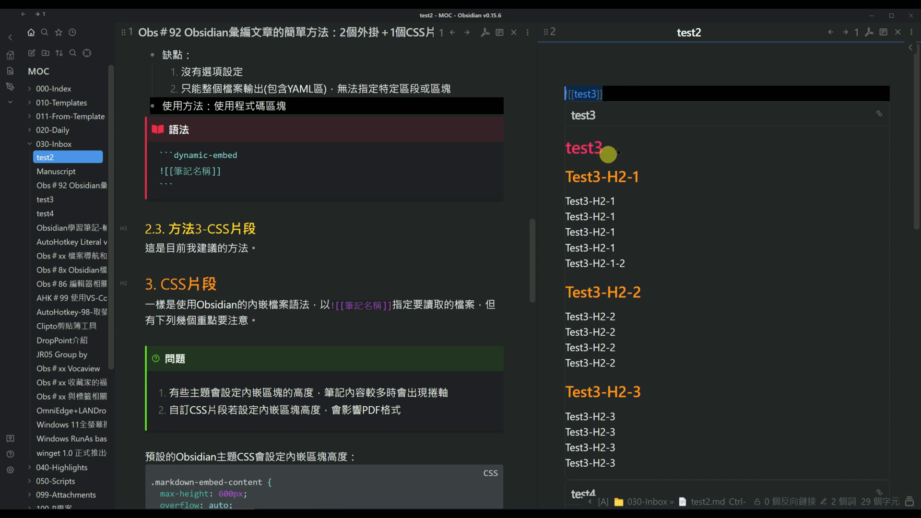
{"action": "left_click", "coordinate": [597, 69]}
{"action": "left_click", "coordinate": [591, 80]}
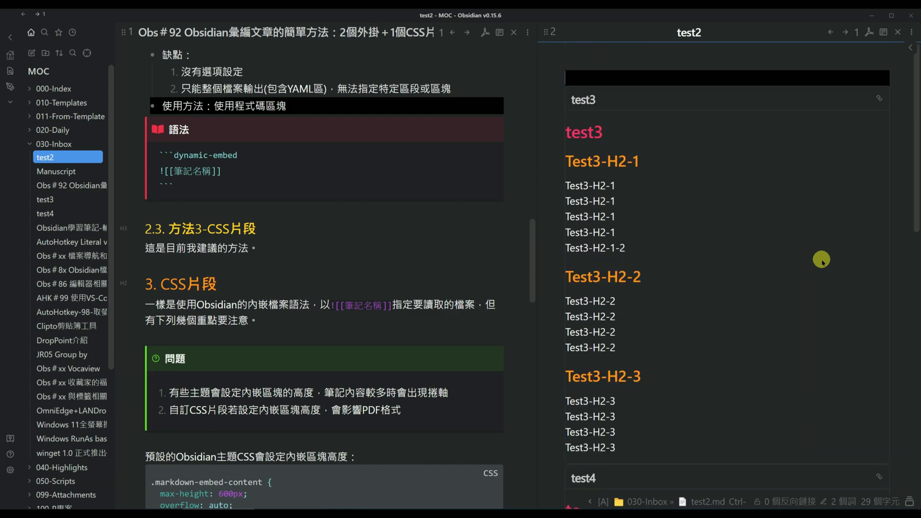
{"action": "scroll", "coordinate": [610, 144], "scroll_direction": "down", "scroll_amount": 5}
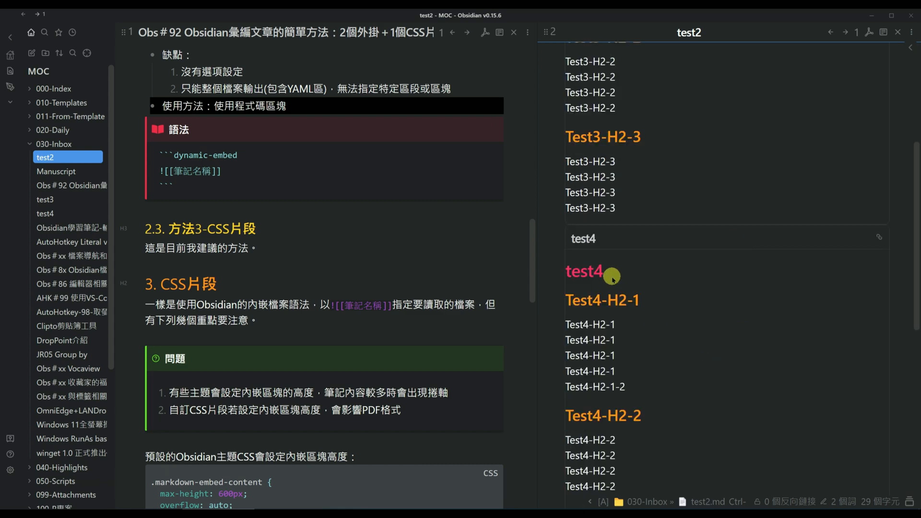
{"action": "scroll", "coordinate": [724, 312], "scroll_direction": "down", "scroll_amount": 2}
{"action": "scroll", "coordinate": [753, 242], "scroll_direction": "up", "scroll_amount": 3}
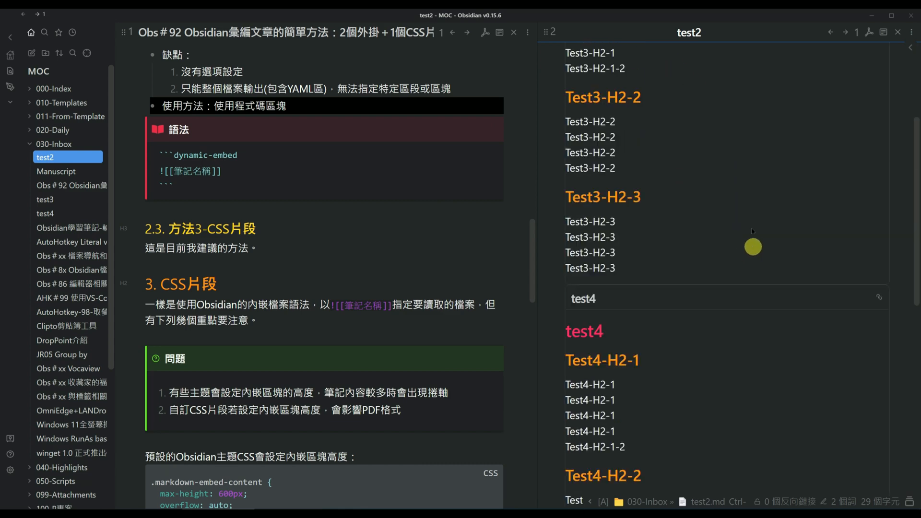
{"action": "scroll", "coordinate": [751, 225], "scroll_direction": "up", "scroll_amount": 3}
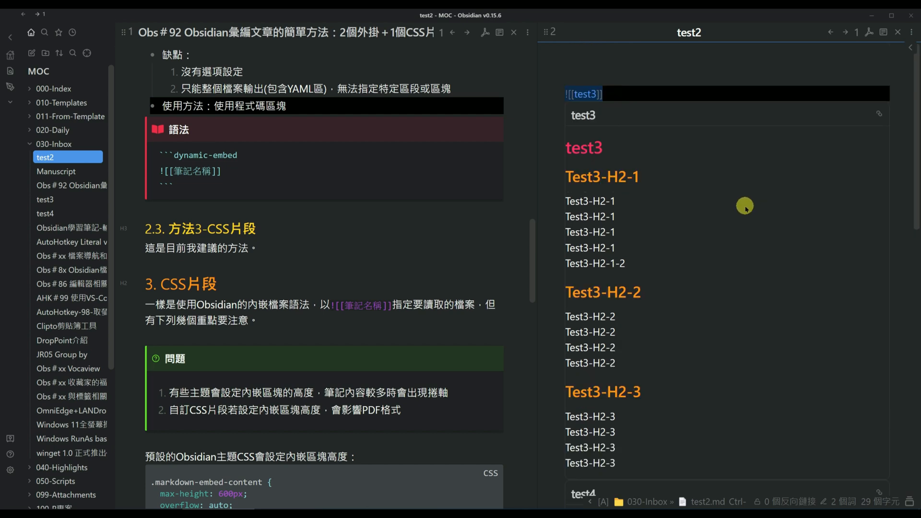
Switch the theme to Obsidian Default Theme
{"action": "key", "text": "ctrl+p"}
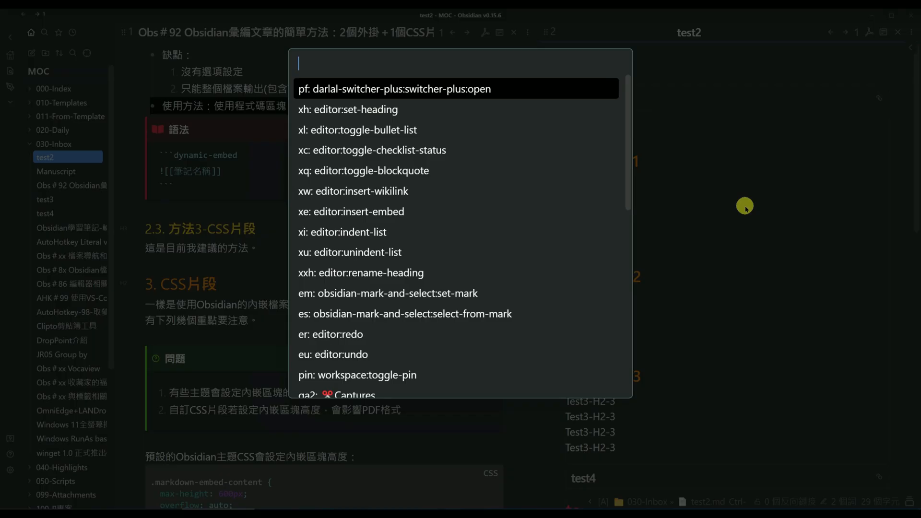
{"action": "type", "text": "t"}
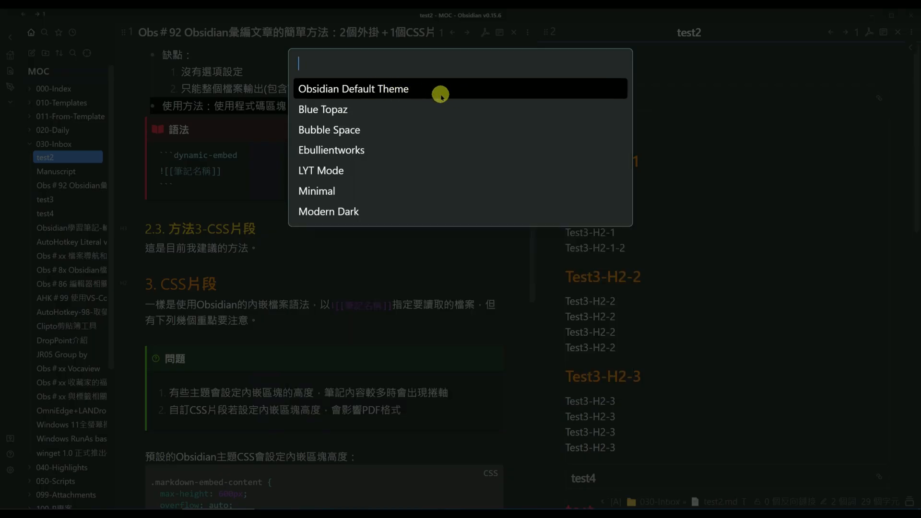
{"action": "left_click", "coordinate": [436, 94]}
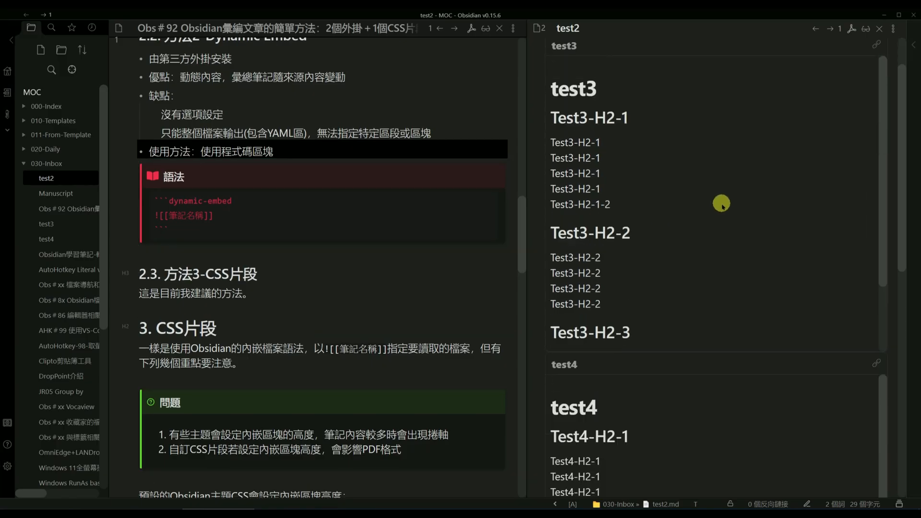
Examine the height and scrolling of the test3 and test4 embed blocks under the default theme
{"action": "scroll", "coordinate": [728, 232], "scroll_direction": "up", "scroll_amount": 2}
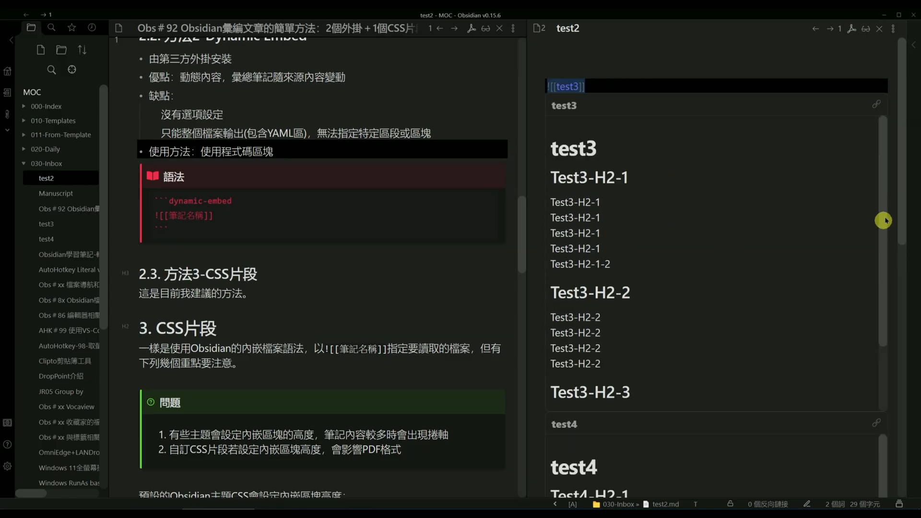
{"action": "mouse_move", "coordinate": [883, 210]}
{"action": "left_mouse_down"}
{"action": "mouse_move", "coordinate": [890, 323]}
{"action": "mouse_move", "coordinate": [888, 144]}
{"action": "left_mouse_up"}
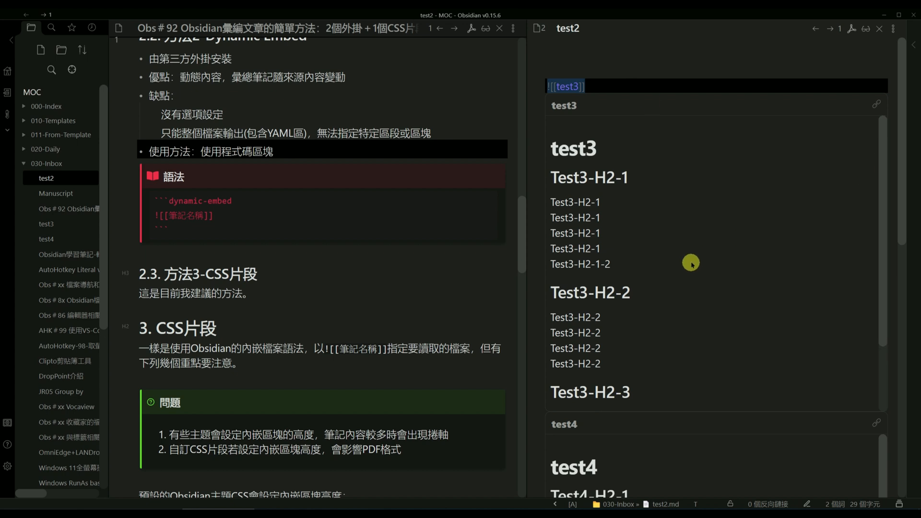
{"action": "scroll", "coordinate": [698, 231], "scroll_direction": "down", "scroll_amount": 2}
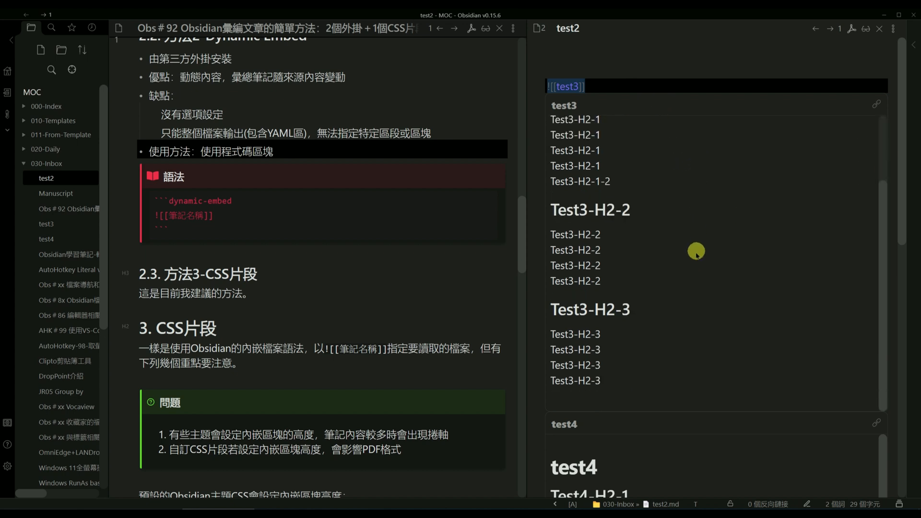
{"action": "scroll", "coordinate": [758, 298], "scroll_direction": "down", "scroll_amount": 4}
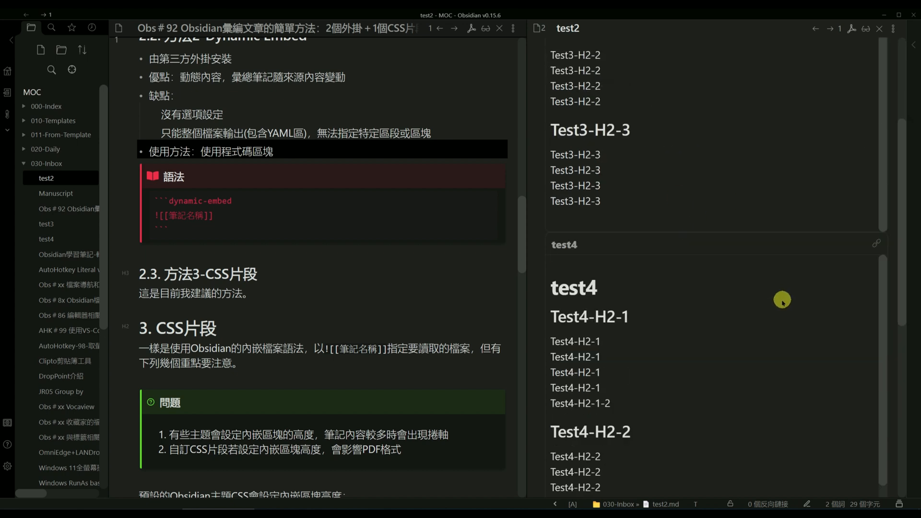
{"action": "scroll", "coordinate": [715, 317], "scroll_direction": "up", "scroll_amount": 4}
Switch the theme to Blue Topaz
{"action": "key", "text": "ctrl+p"}
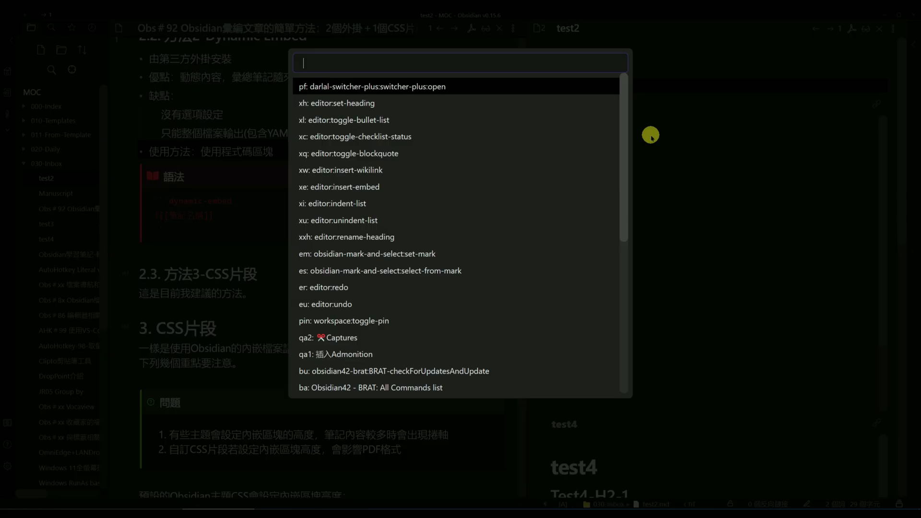
{"action": "type", "text": "th"}
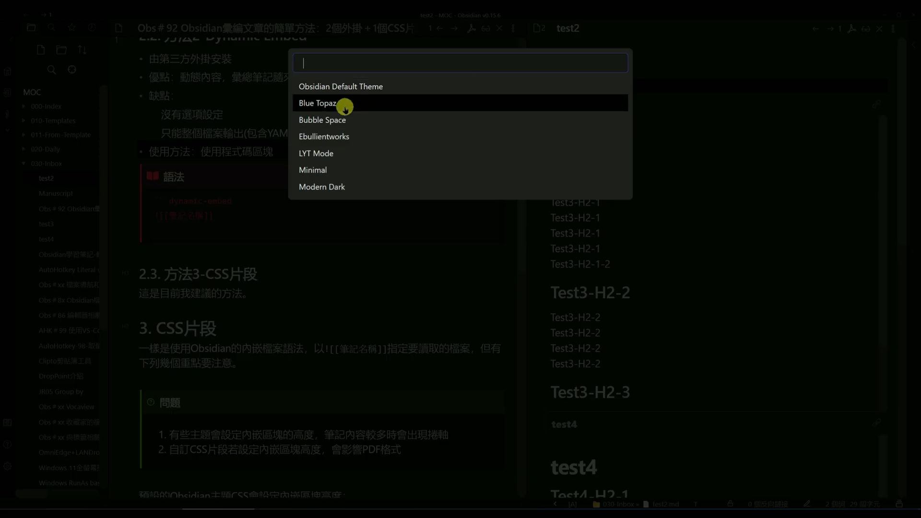
{"action": "left_click", "coordinate": [345, 107]}
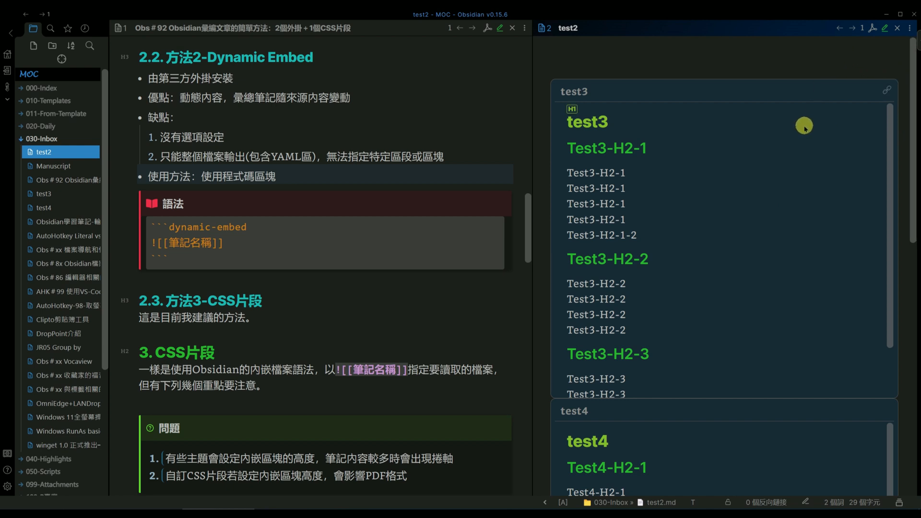
Export test2 as an A4 PDF over the existing test2.pdf and review how the test3 and test4 embeds look in it
{"action": "left_click", "coordinate": [872, 29]}
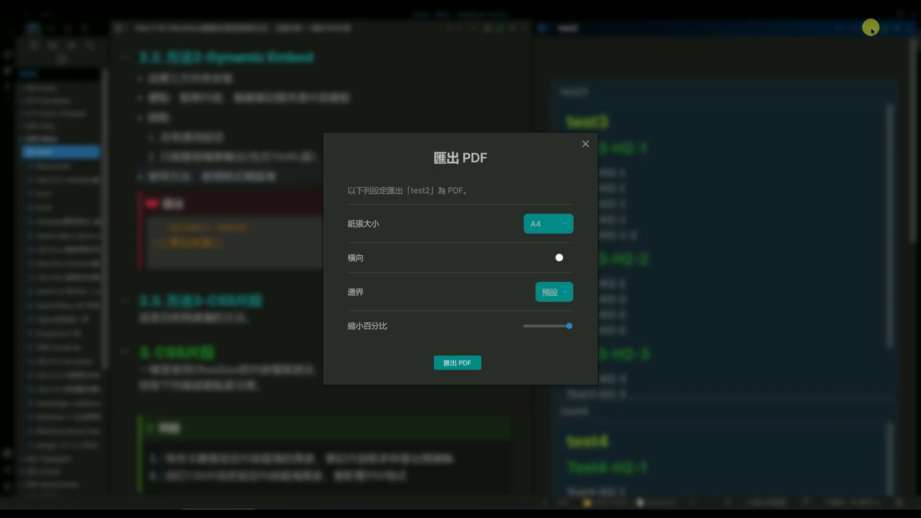
{"action": "left_click", "coordinate": [460, 363]}
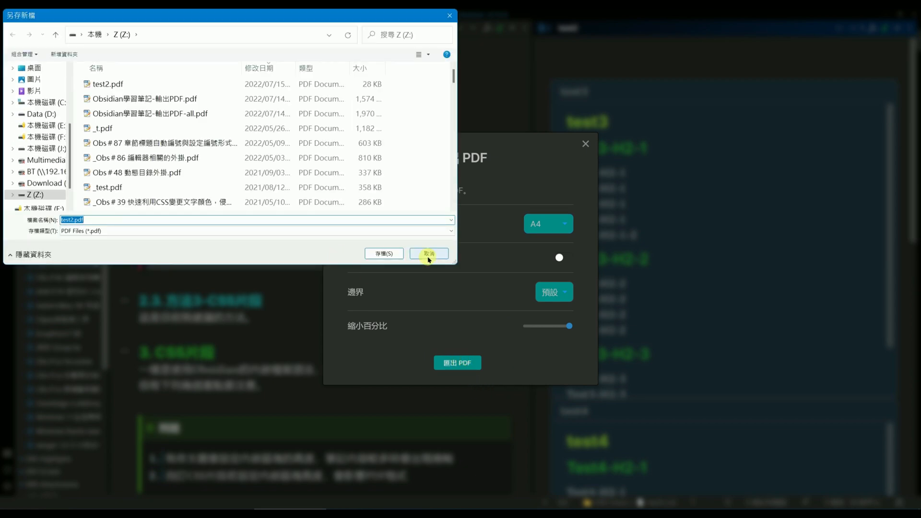
{"action": "left_click", "coordinate": [385, 253]}
{"action": "left_click", "coordinate": [495, 267]}
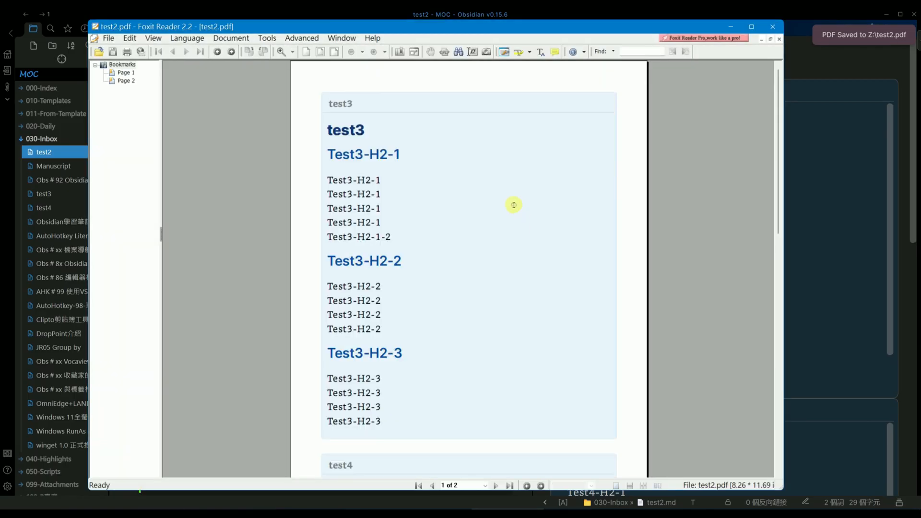
{"action": "scroll", "coordinate": [433, 361], "scroll_direction": "down", "scroll_amount": 10}
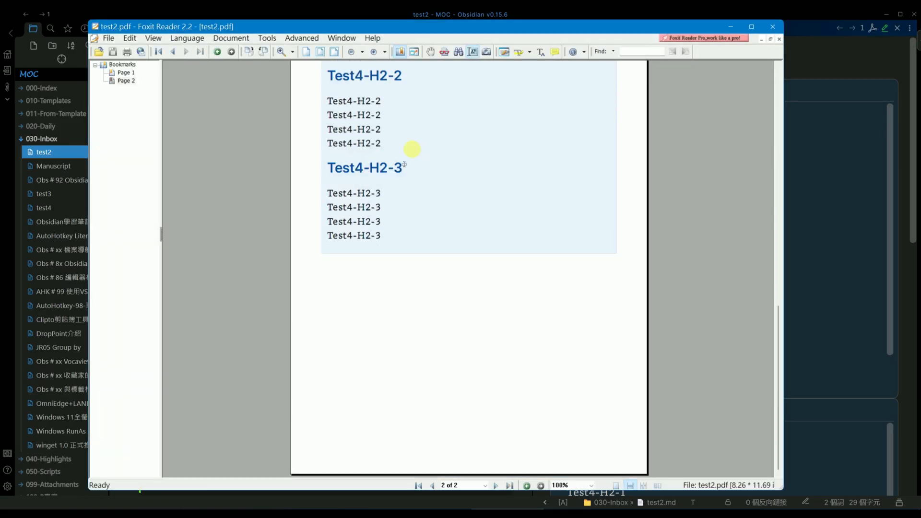
{"action": "scroll", "coordinate": [411, 149], "scroll_direction": "up", "scroll_amount": 8}
{"action": "left_click", "coordinate": [773, 27]}
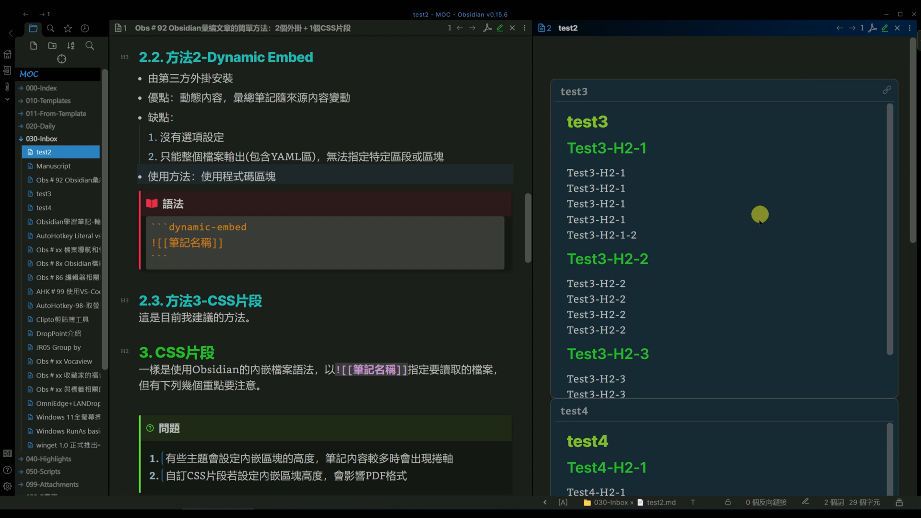
Turn off the CalloutTypesetting, dashboard, embeds-full, myobsidian-Minimal and notation-colour-blocks CSS snippets and check the embeds in test2
{"action": "left_click", "coordinate": [7, 485]}
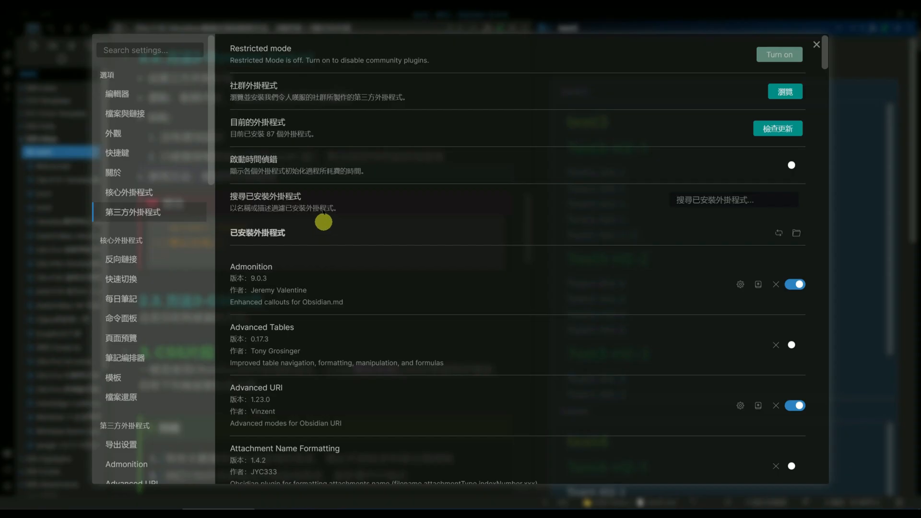
{"action": "left_click", "coordinate": [126, 135]}
{"action": "scroll", "coordinate": [313, 241], "scroll_direction": "down", "scroll_amount": 3}
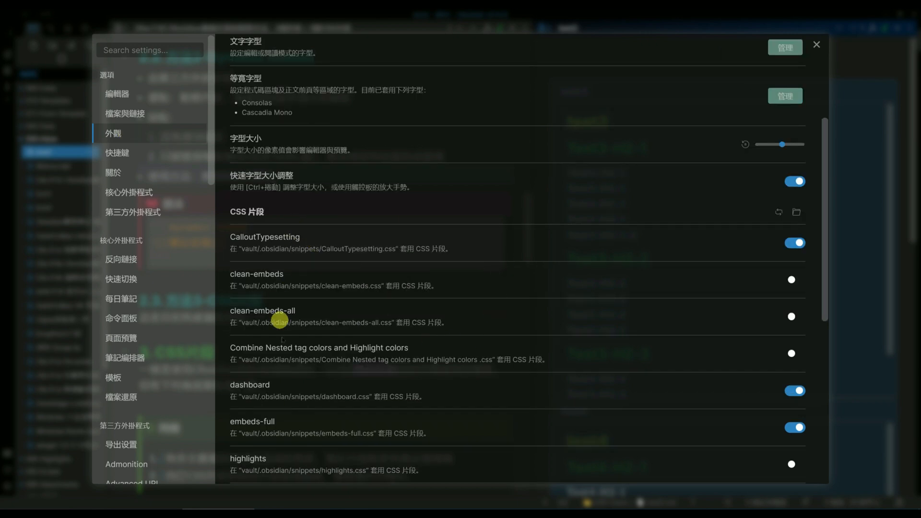
{"action": "scroll", "coordinate": [520, 378], "scroll_direction": "down", "scroll_amount": 3}
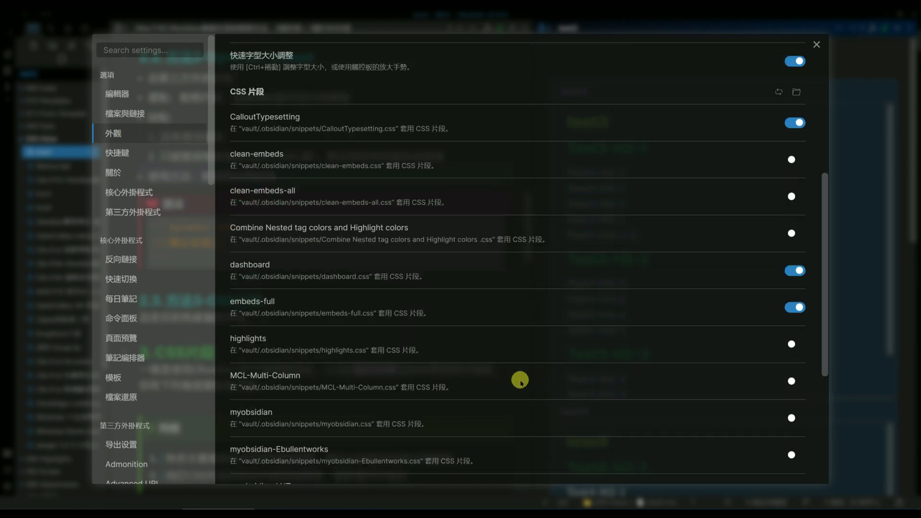
{"action": "scroll", "coordinate": [482, 227], "scroll_direction": "up", "scroll_amount": 1}
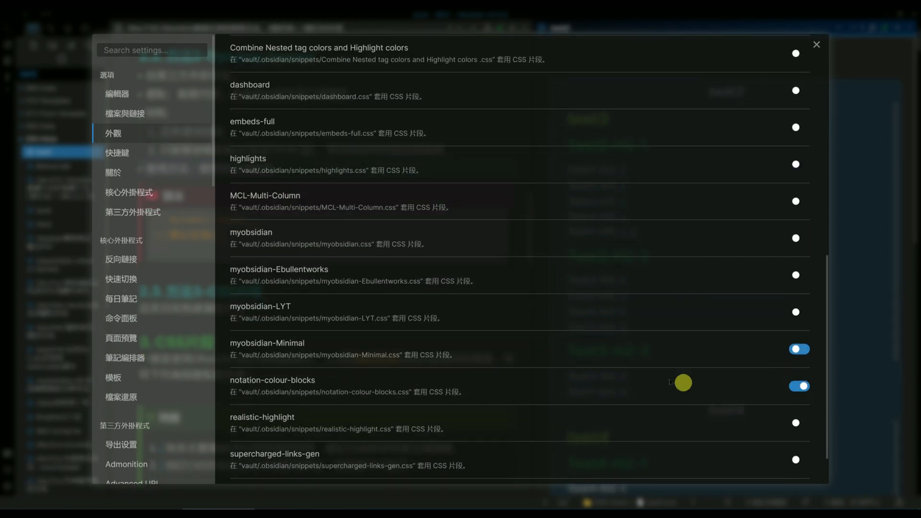
{"action": "scroll", "coordinate": [667, 376], "scroll_direction": "down", "scroll_amount": 2}
{"action": "scroll", "coordinate": [666, 377], "scroll_direction": "up", "scroll_amount": 13}
{"action": "left_click", "coordinate": [896, 240]}
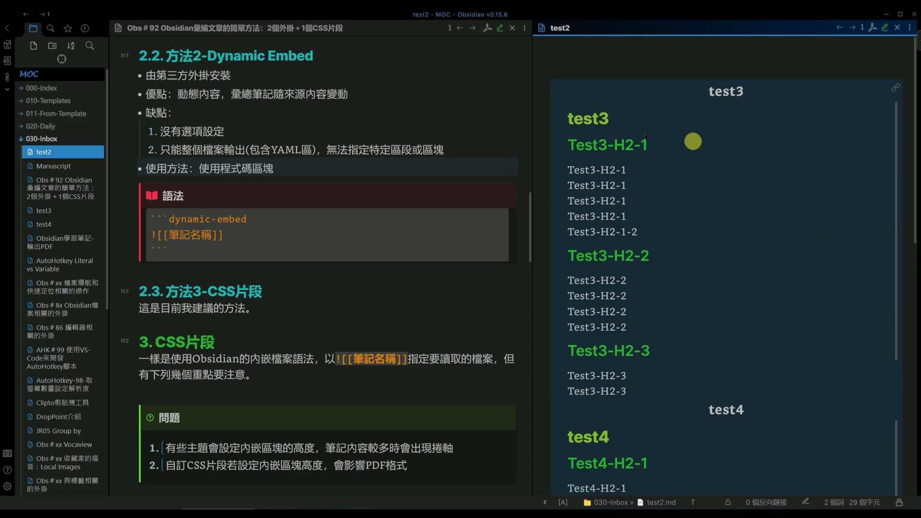
{"action": "left_click", "coordinate": [712, 57]}
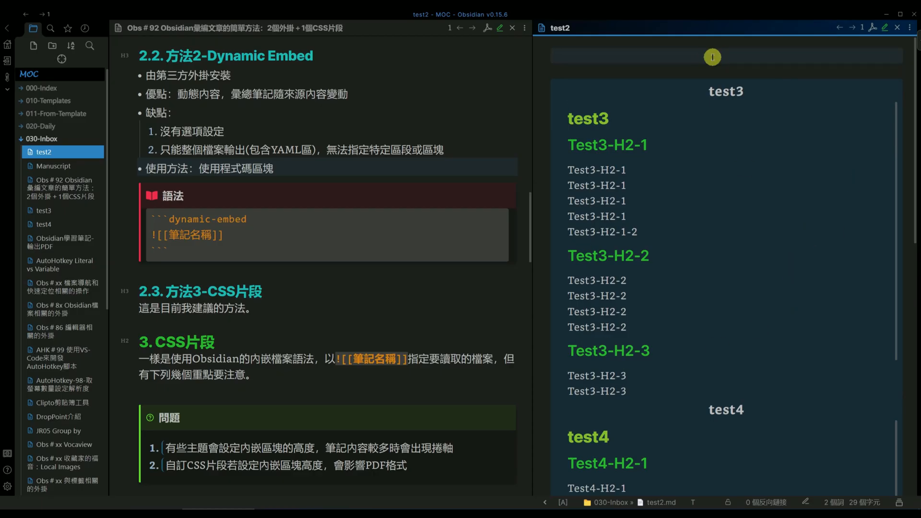
{"action": "scroll", "coordinate": [724, 235], "scroll_direction": "down", "scroll_amount": 1}
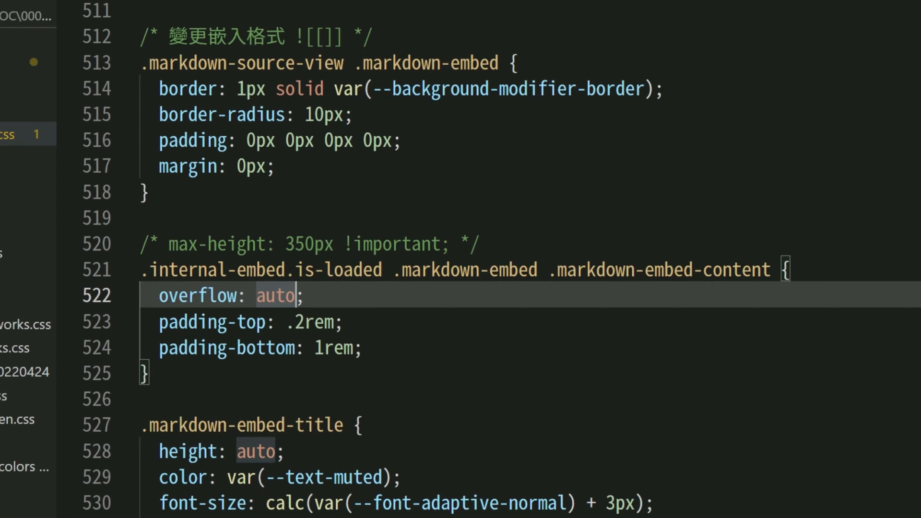
In the code editor, add max-height: 350px !important; at the start of the .internal-embed.is-loaded .markdown-embed .markdown-embed-content rule
{"action": "left_click", "coordinate": [270, 283]}
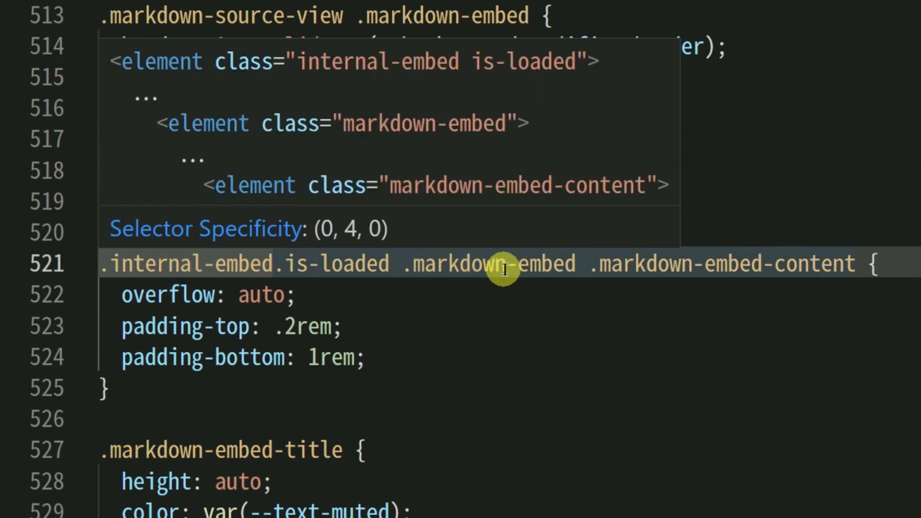
{"action": "left_click", "coordinate": [308, 324]}
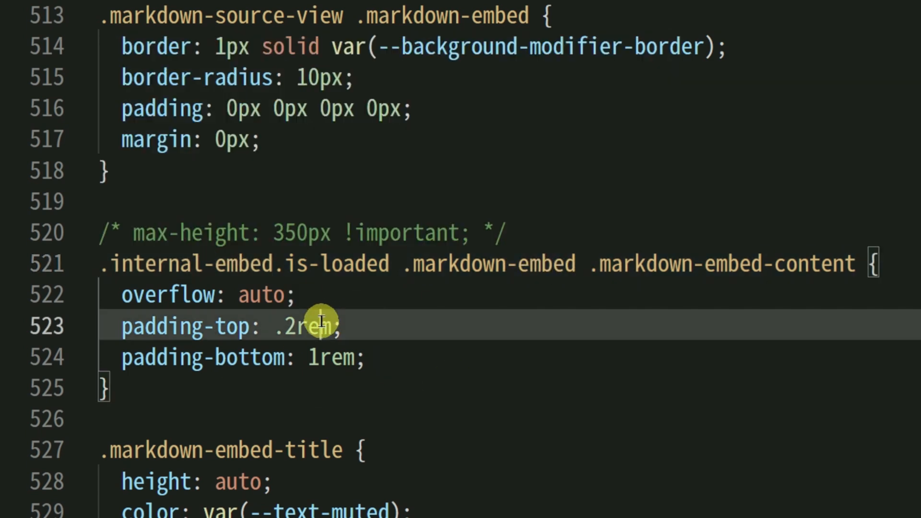
{"action": "left_click", "coordinate": [110, 233]}
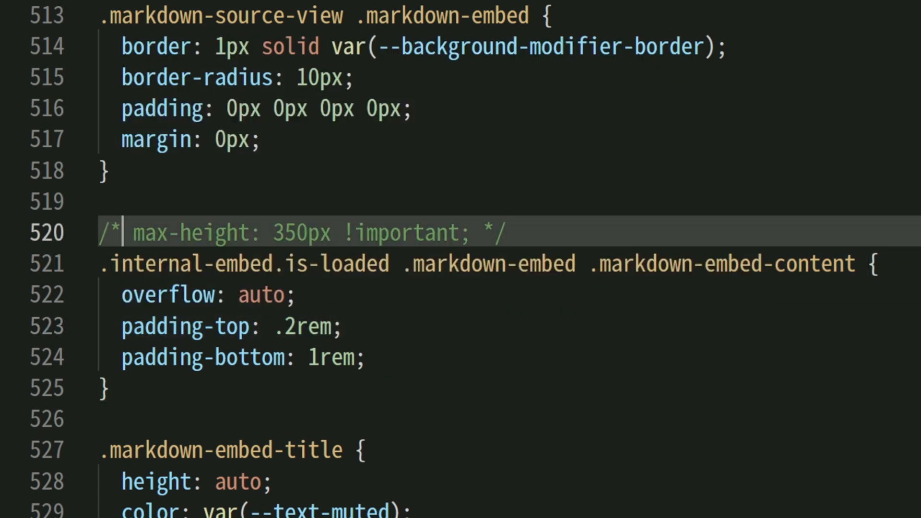
{"action": "left_click", "coordinate": [473, 264]}
{"action": "key", "text": "End"}
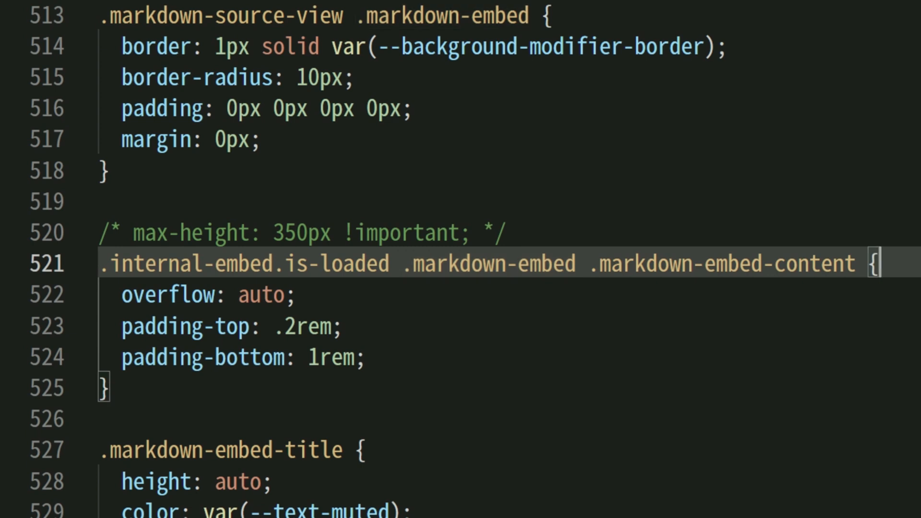
{"action": "key", "text": "Return"}
{"action": "type", "text": "max-height: 350px !important;"}
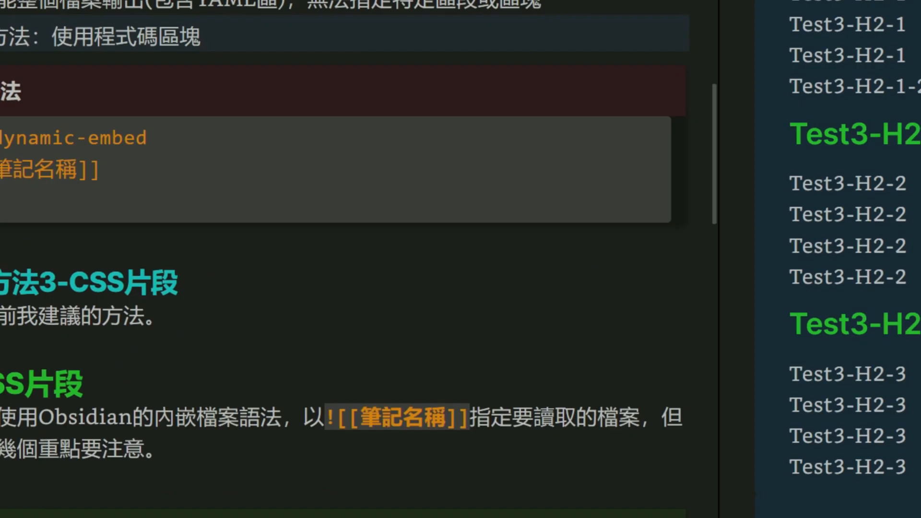
Enable the myobsidian-Minimal CSS snippet in Obsidian and check the height and scrolling of the test3 and test4 embeds
{"action": "left_click", "coordinate": [10, 486]}
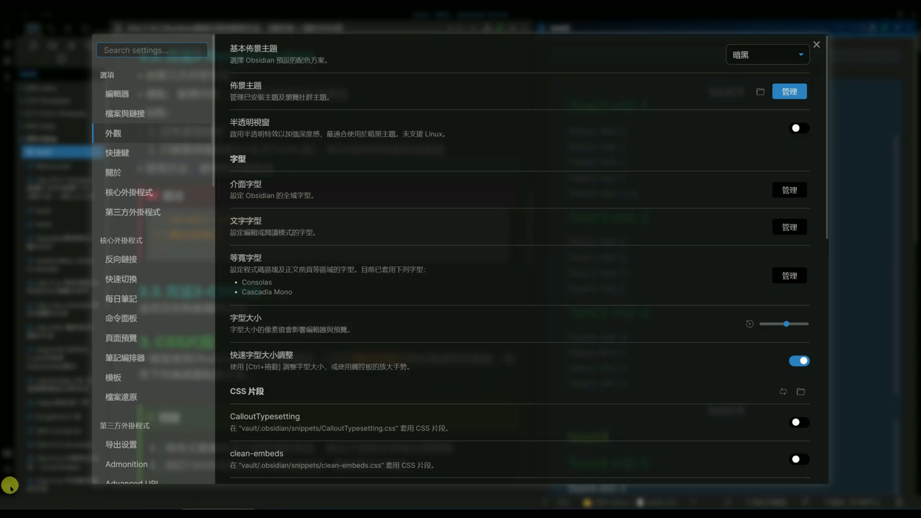
{"action": "scroll", "coordinate": [542, 335], "scroll_direction": "down", "scroll_amount": 10}
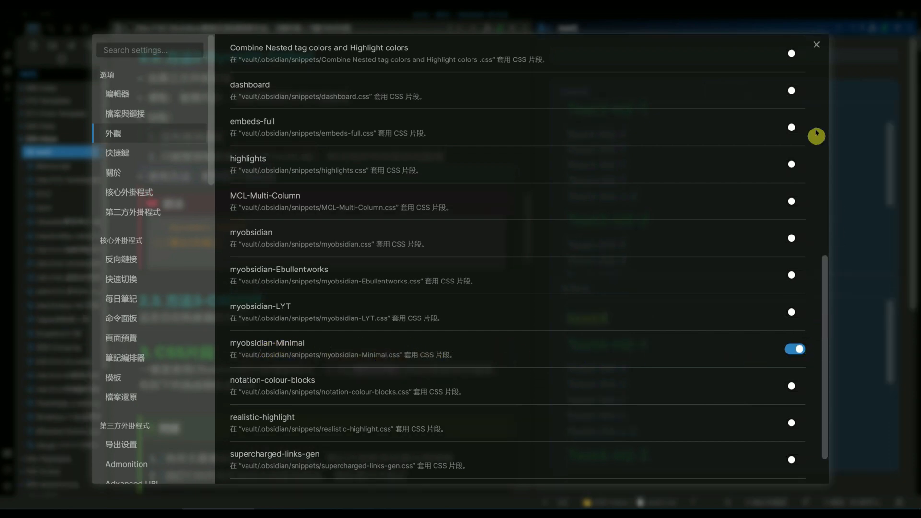
{"action": "left_click", "coordinate": [816, 44]}
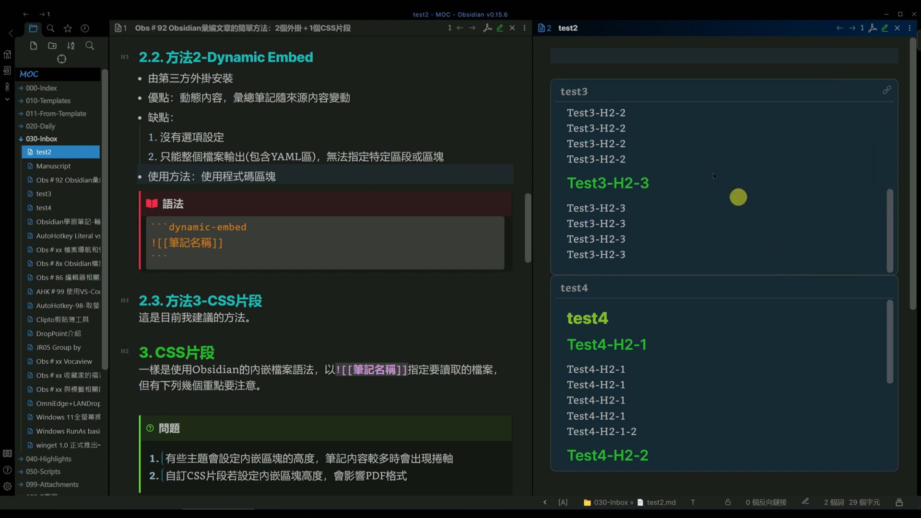
{"action": "scroll", "coordinate": [725, 298], "scroll_direction": "down", "scroll_amount": 4}
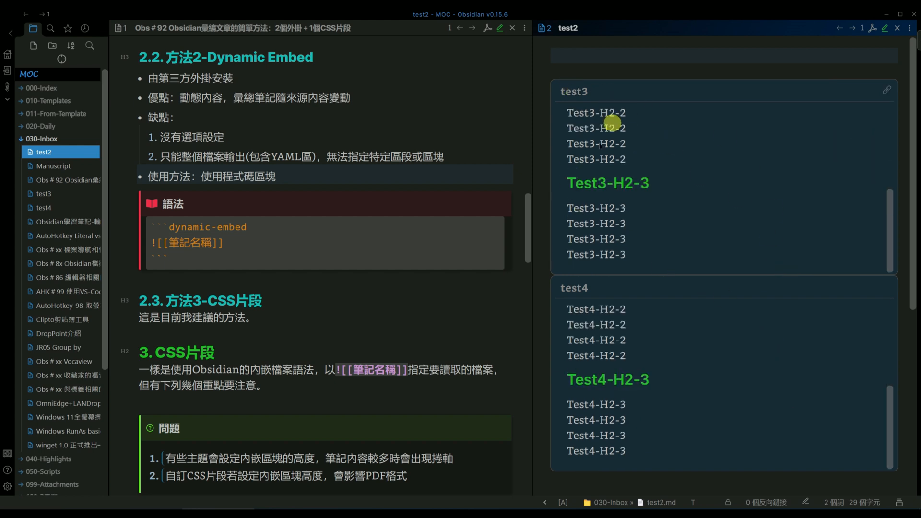
{"action": "scroll", "coordinate": [780, 231], "scroll_direction": "up", "scroll_amount": 4}
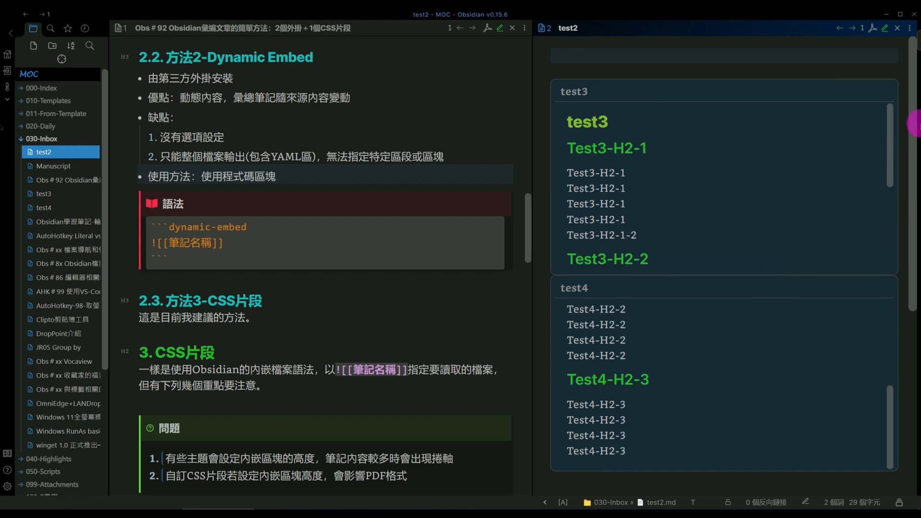
Export test2 to test2.pdf again with the myobsidian-Minimal snippet active and review the embed blocks on the page
{"action": "left_click", "coordinate": [873, 28]}
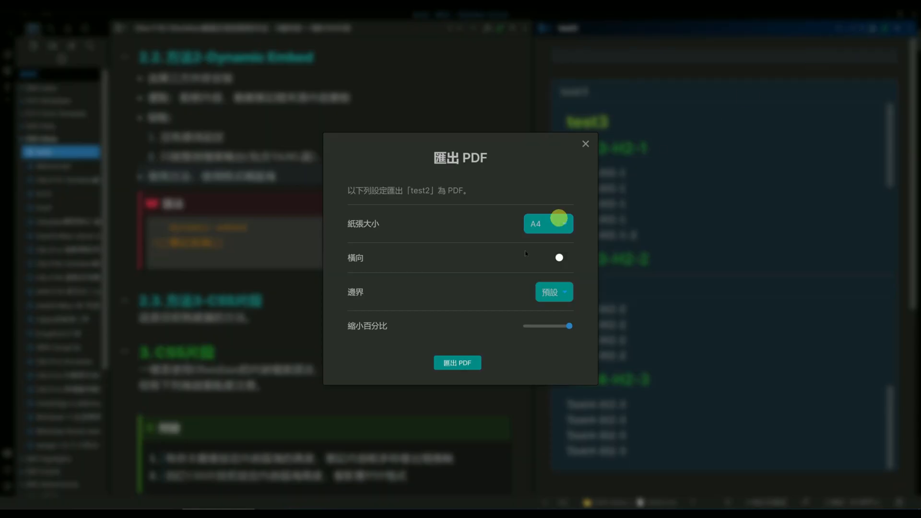
{"action": "left_click", "coordinate": [436, 363]}
{"action": "key", "text": "Return"}
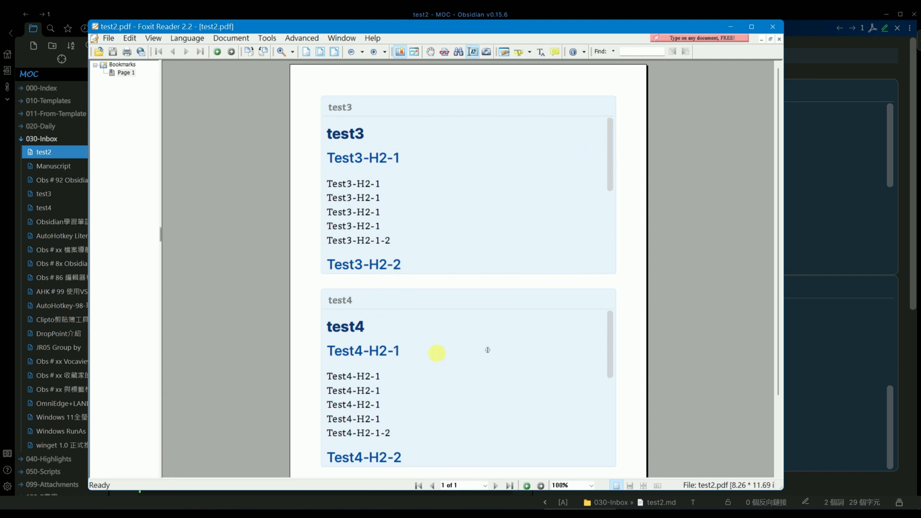
{"action": "left_click", "coordinate": [775, 33]}
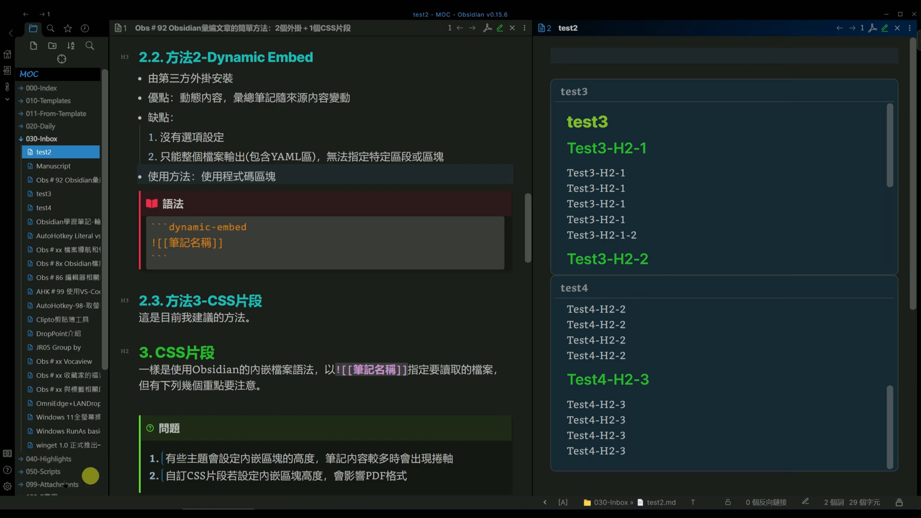
Turn off the myobsidian-Minimal CSS snippet and return to the test2 note
{"action": "left_click", "coordinate": [7, 486]}
{"action": "scroll", "coordinate": [513, 325], "scroll_direction": "down", "scroll_amount": 5}
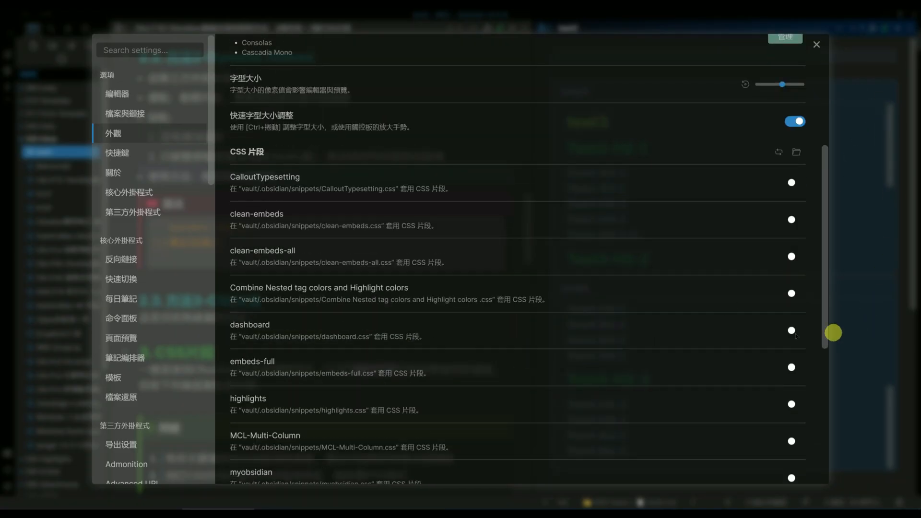
{"action": "scroll", "coordinate": [550, 356], "scroll_direction": "down", "scroll_amount": 3}
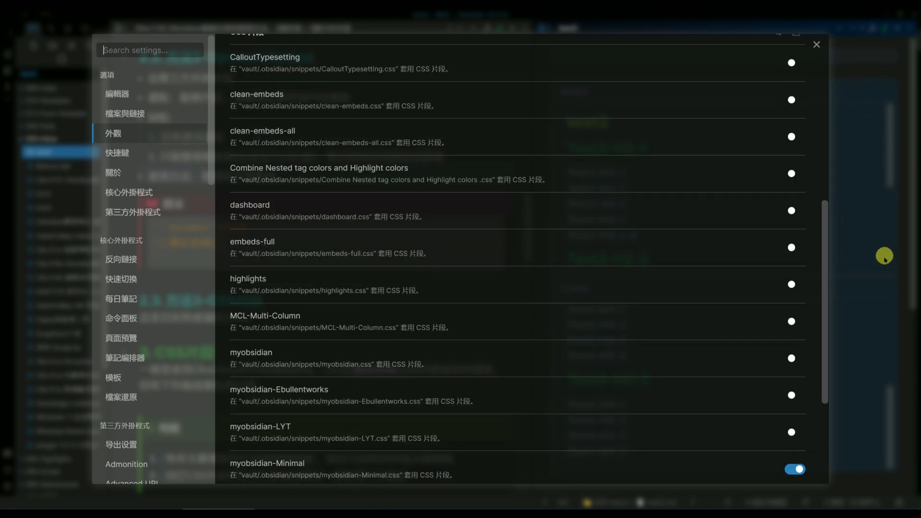
{"action": "scroll", "coordinate": [627, 335], "scroll_direction": "down", "scroll_amount": 3}
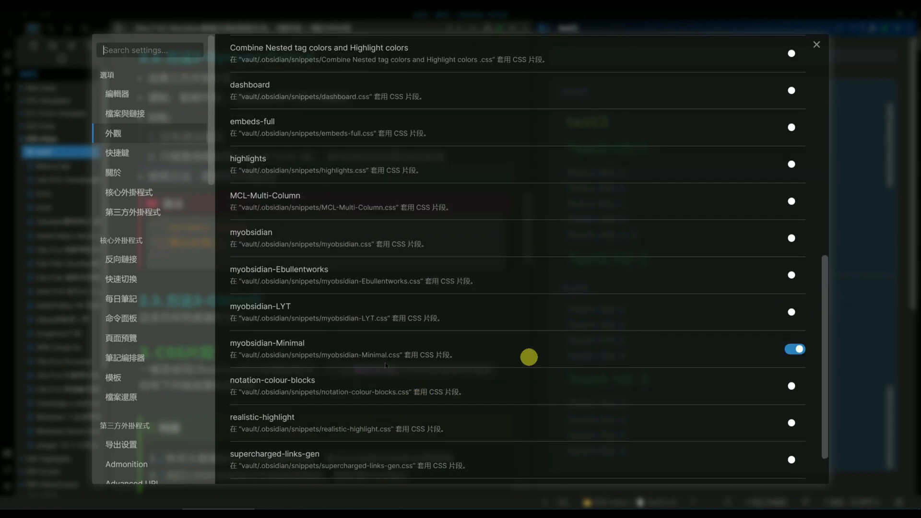
{"action": "left_click", "coordinate": [790, 350]}
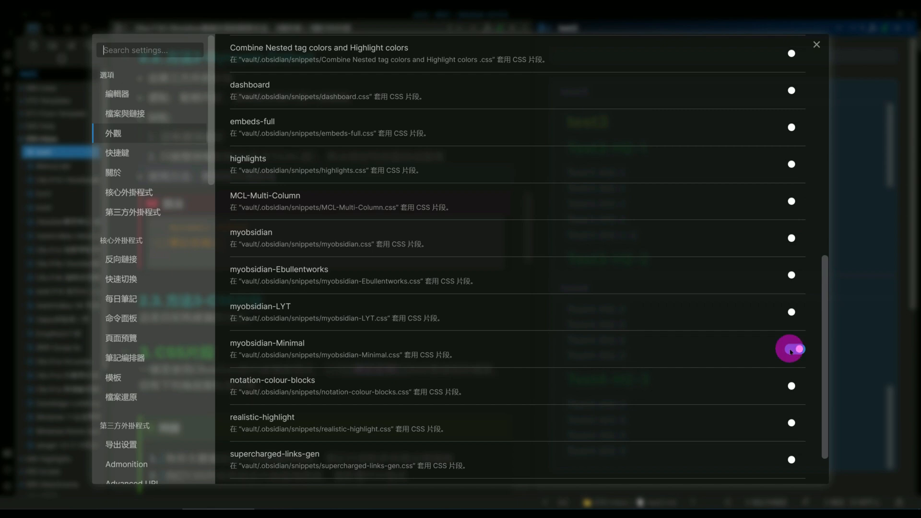
{"action": "left_click", "coordinate": [790, 350]}
{"action": "left_click", "coordinate": [816, 44]}
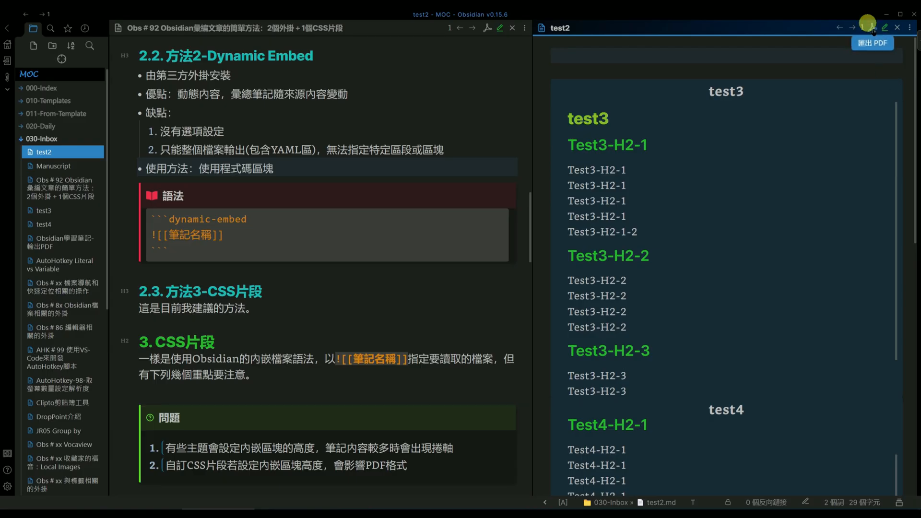
{"action": "left_click", "coordinate": [872, 28]}
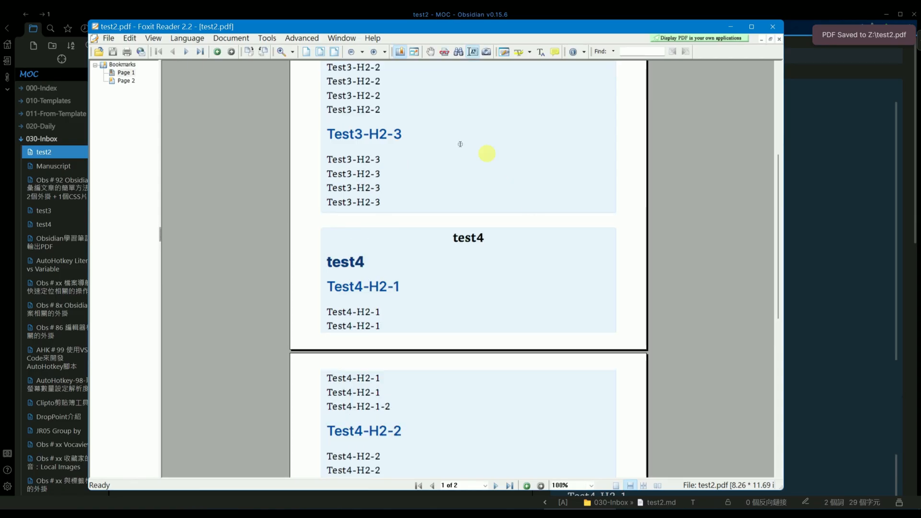
{"action": "scroll", "coordinate": [460, 144], "scroll_direction": "up", "scroll_amount": 5}
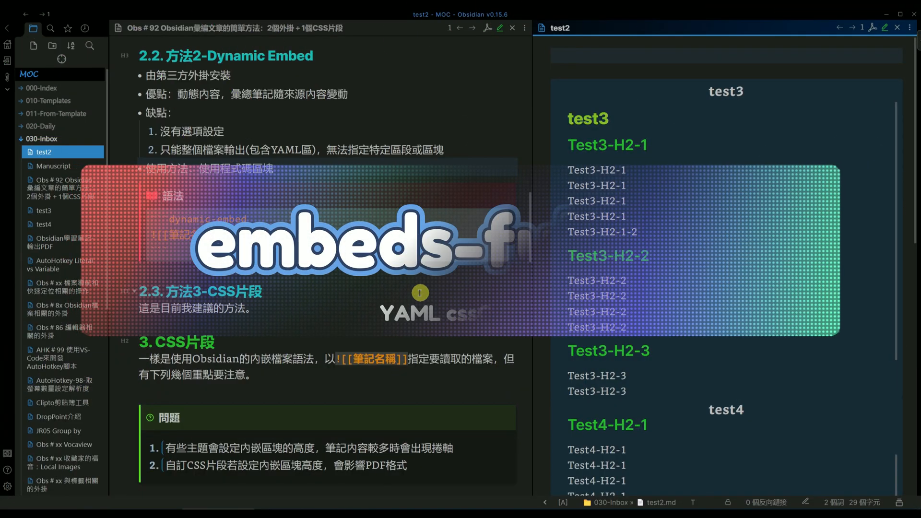
Hide the file explorer sidebar and go to the embeds-full.css code block in section 4.1 of the Obs＃92 note
{"action": "left_click", "coordinate": [8, 28]}
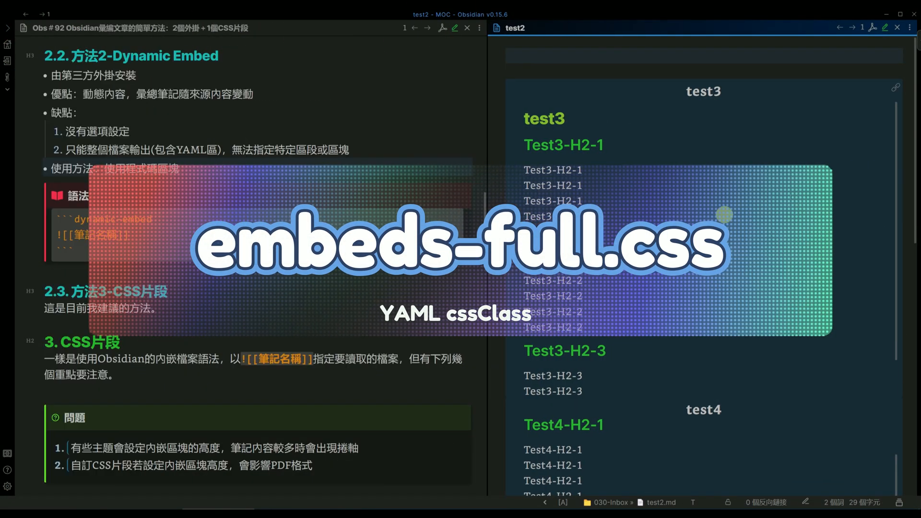
{"action": "scroll", "coordinate": [324, 279], "scroll_direction": "down", "scroll_amount": 10}
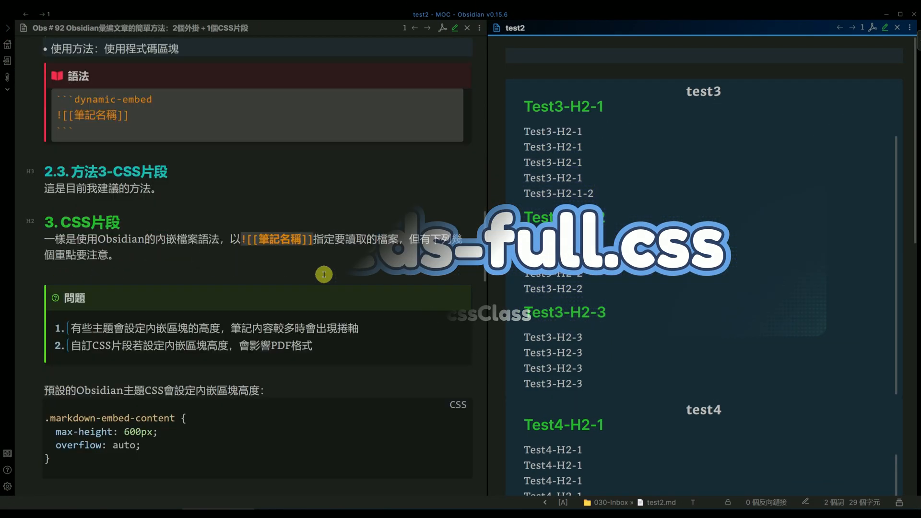
{"action": "scroll", "coordinate": [324, 280], "scroll_direction": "down", "scroll_amount": 3}
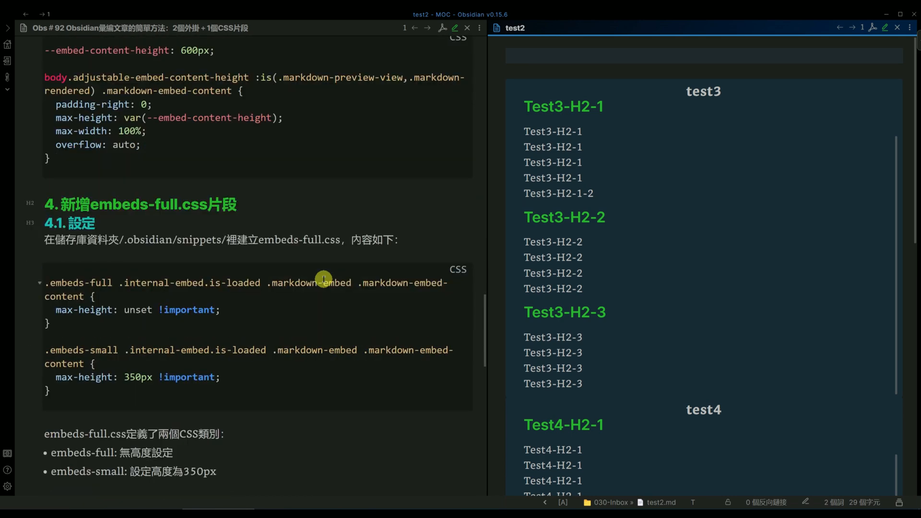
{"action": "scroll", "coordinate": [324, 280], "scroll_direction": "down", "scroll_amount": 1}
{"action": "left_click", "coordinate": [63, 346]}
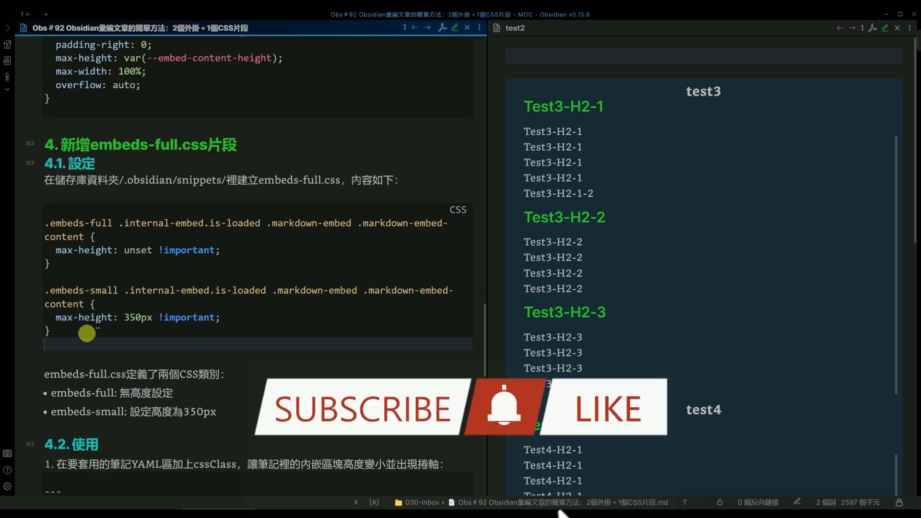
Examine the max-height values of the .embeds-full and .embeds-small rules in the section 4.1 code block
{"action": "left_click", "coordinate": [174, 223]}
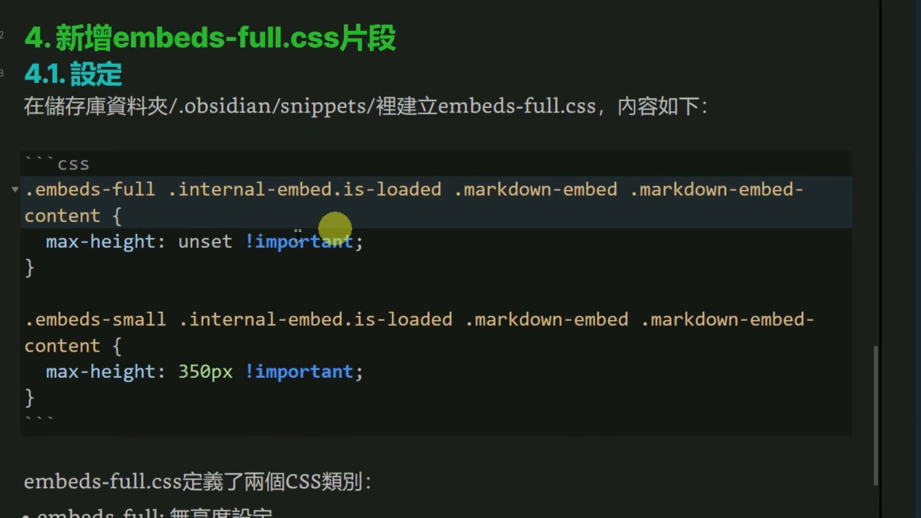
{"action": "left_click_drag", "start_coordinate": [26, 189], "coordinate": [153, 191]}
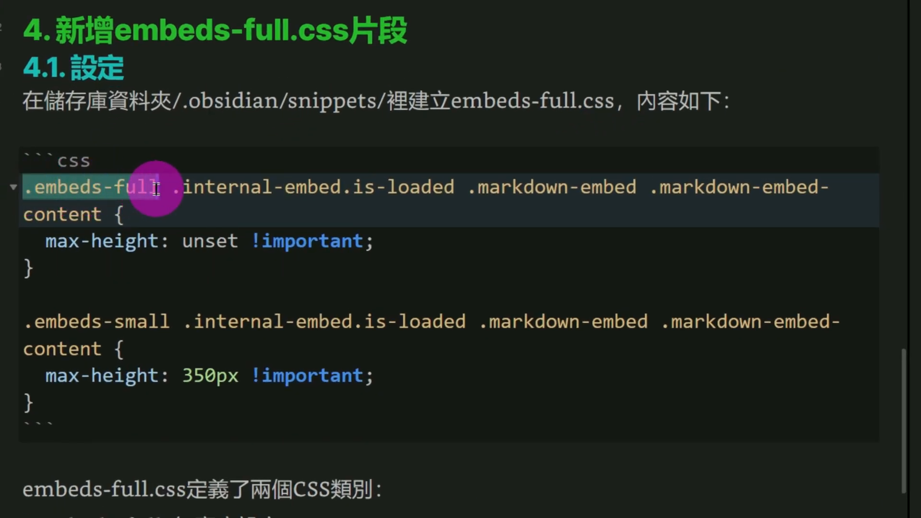
{"action": "left_click", "coordinate": [141, 193]}
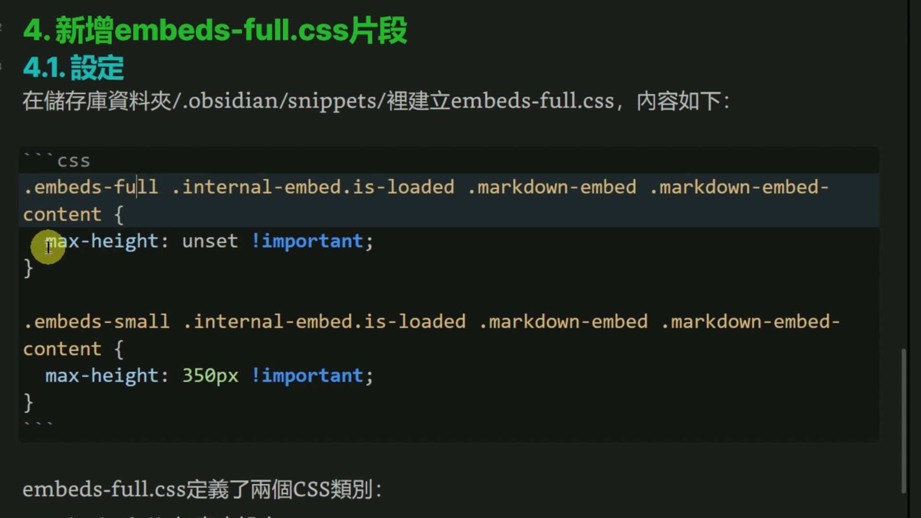
{"action": "left_click", "coordinate": [177, 241]}
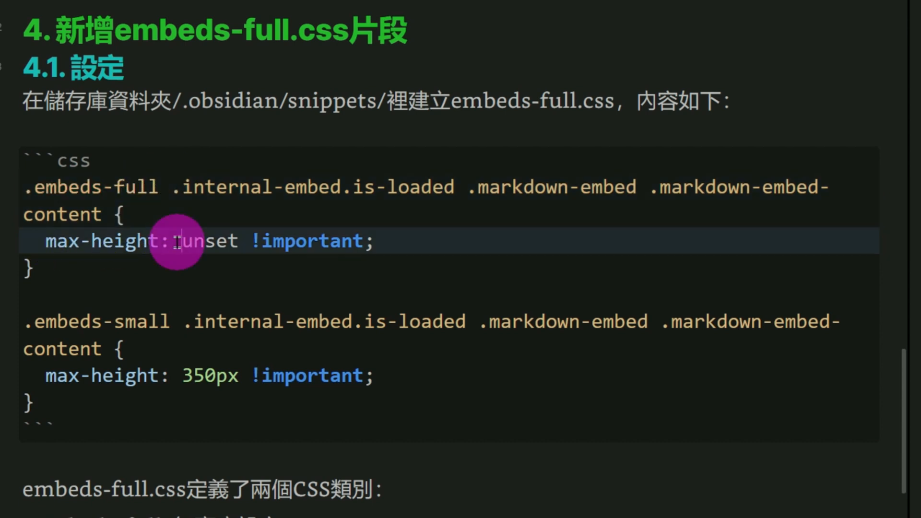
{"action": "left_click_drag", "start_coordinate": [177, 241], "coordinate": [238, 241]}
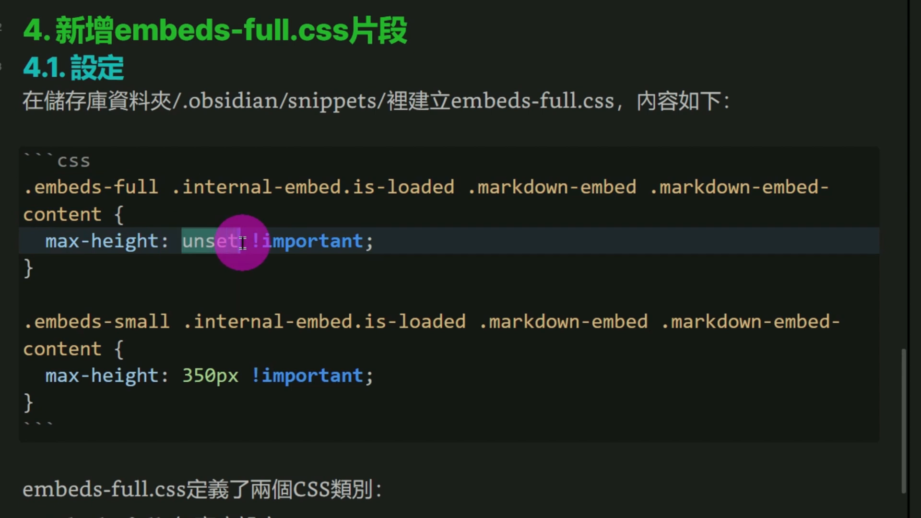
{"action": "left_click", "coordinate": [358, 221]}
{"action": "left_click", "coordinate": [149, 317]}
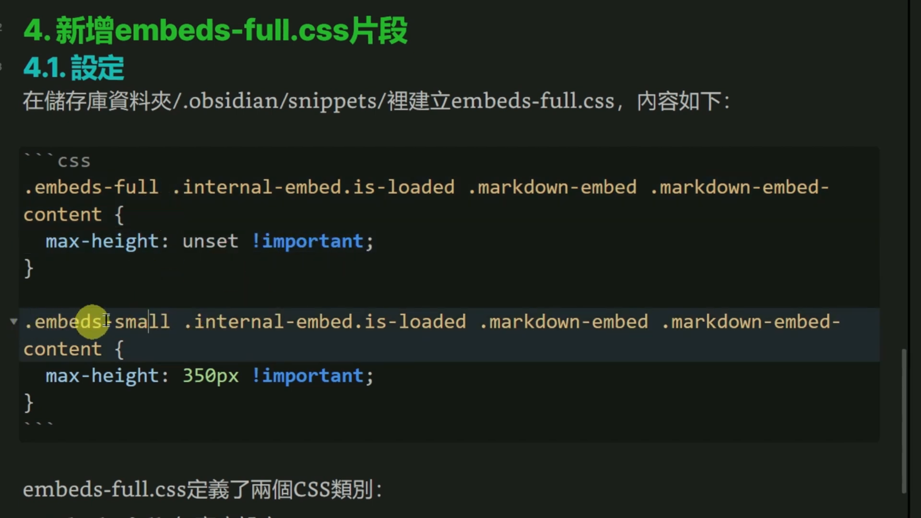
{"action": "left_click", "coordinate": [114, 321]}
{"action": "left_click_drag", "start_coordinate": [182, 376], "coordinate": [241, 387]}
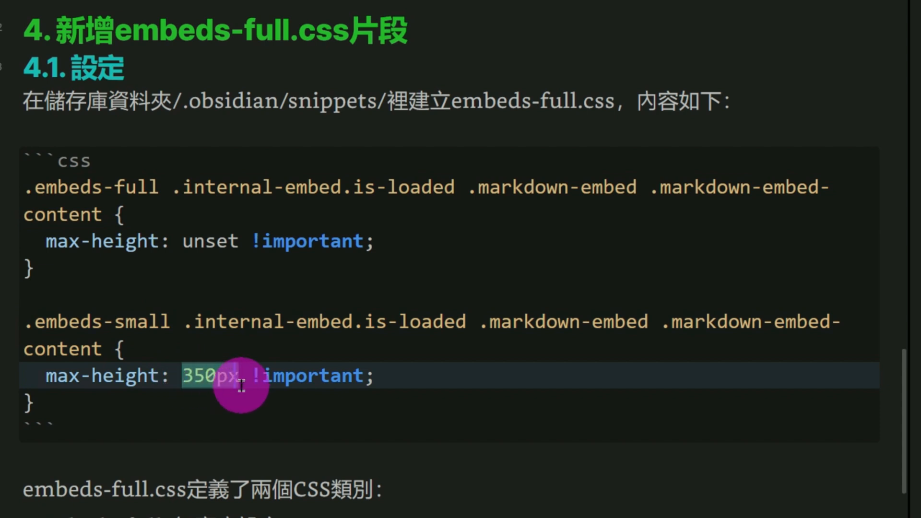
{"action": "left_click", "coordinate": [88, 197]}
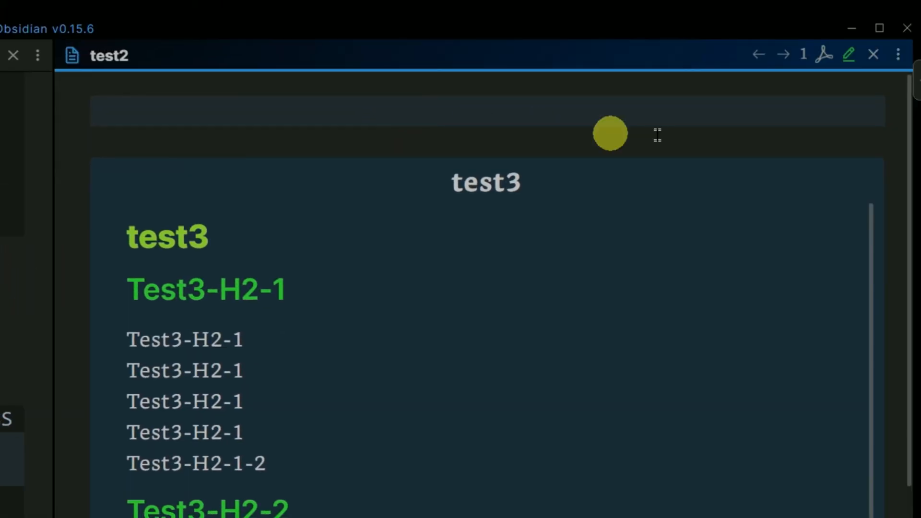
Add an empty YAML front matter block at the top of the test2 note in editing view
{"action": "left_click", "coordinate": [850, 55]}
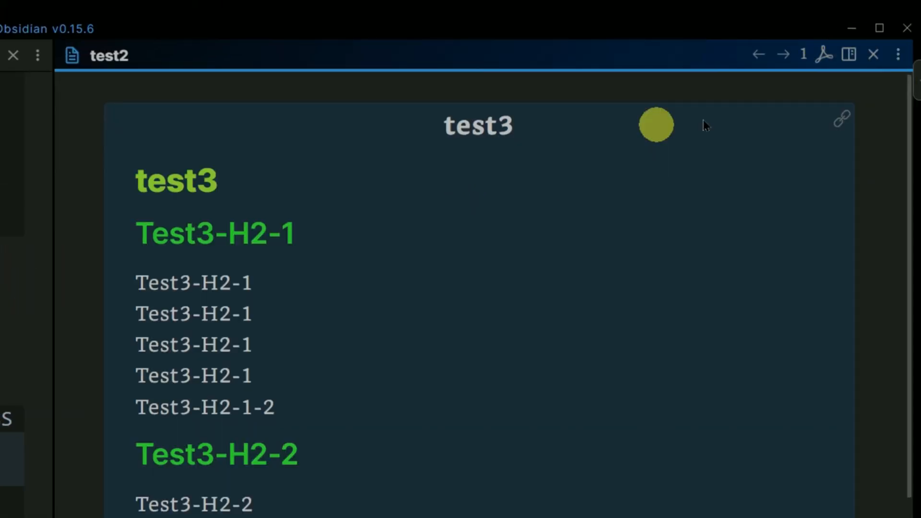
{"action": "key", "text": "ctrl+e"}
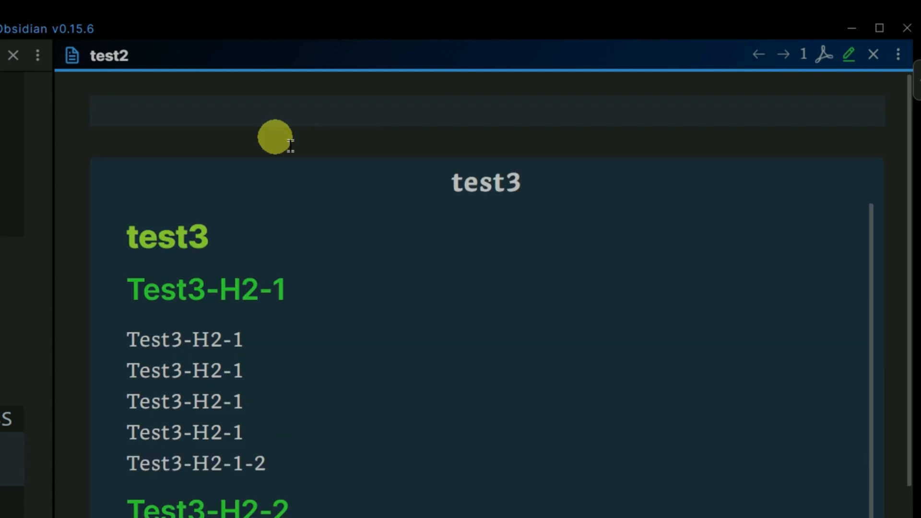
{"action": "left_click", "coordinate": [138, 110]}
{"action": "type", "text": "---"}
{"action": "key", "text": "Return"}
{"action": "type", "text": "---"}
{"action": "key", "text": "Up"}
{"action": "key", "text": "Return"}
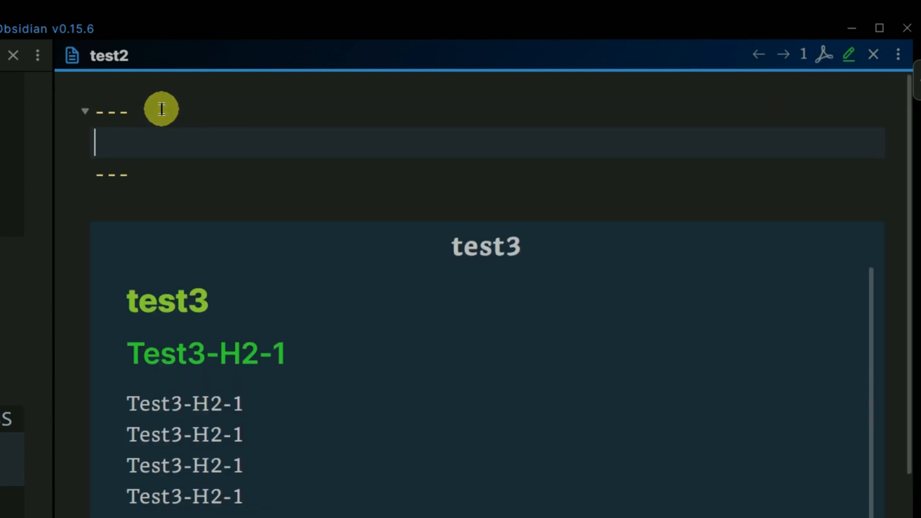
Enter cssClass: embeds-full in the test2 front matter and save the note
{"action": "type", "text": "cssCla"}
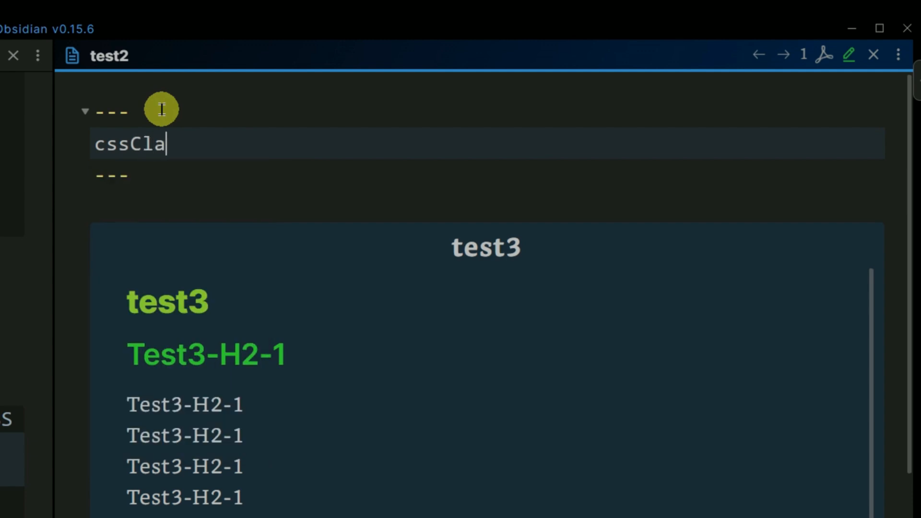
{"action": "type", "text": "ss: em"}
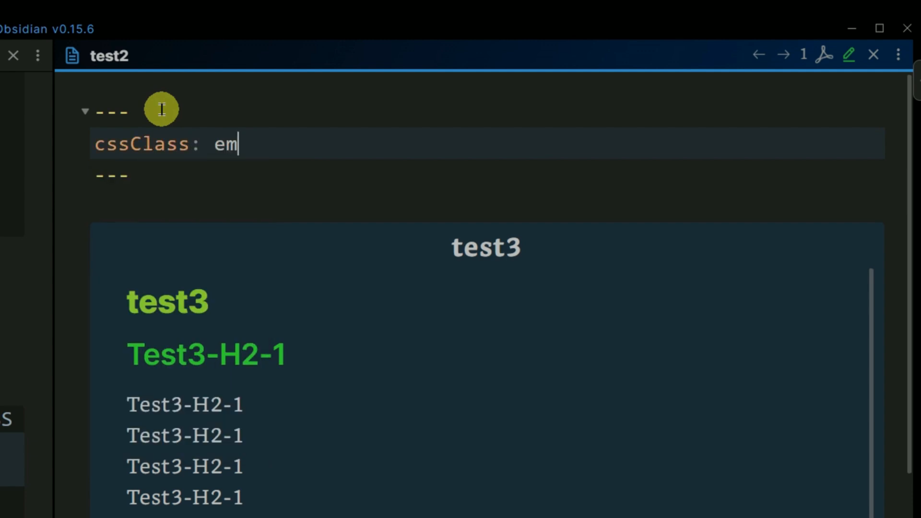
{"action": "type", "text": "beds-fu"}
{"action": "type", "text": "ll"}
{"action": "key", "text": "ctrl+s"}
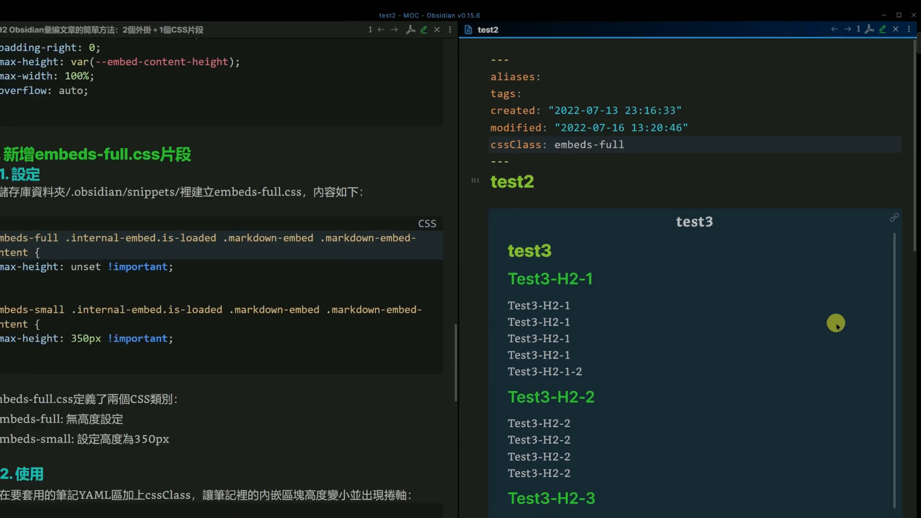
Enable the embeds-full CSS snippet in Obsidian and check the height of the test3 and test4 embeds in test2
{"action": "scroll", "coordinate": [709, 350], "scroll_direction": "down", "scroll_amount": 1}
{"action": "scroll", "coordinate": [840, 338], "scroll_direction": "up", "scroll_amount": 1}
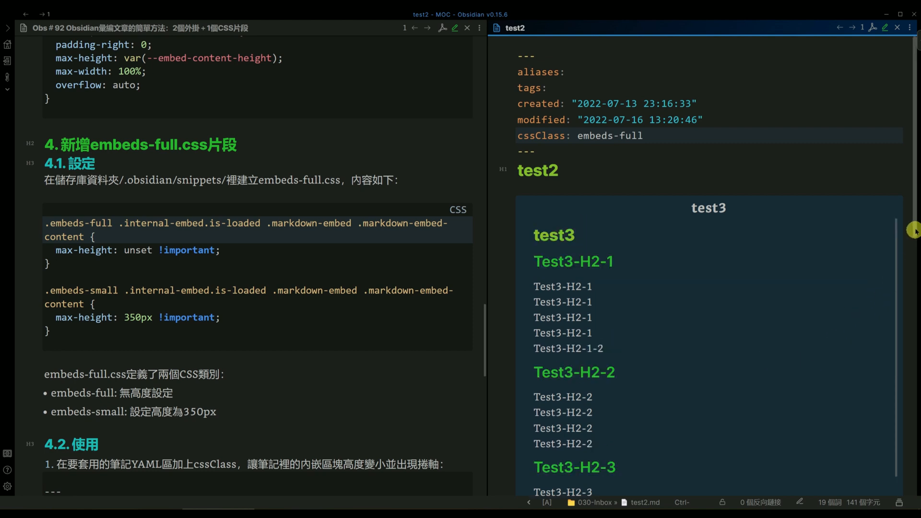
{"action": "scroll", "coordinate": [907, 208], "scroll_direction": "down", "scroll_amount": 1}
{"action": "scroll", "coordinate": [582, 148], "scroll_direction": "up", "scroll_amount": 1}
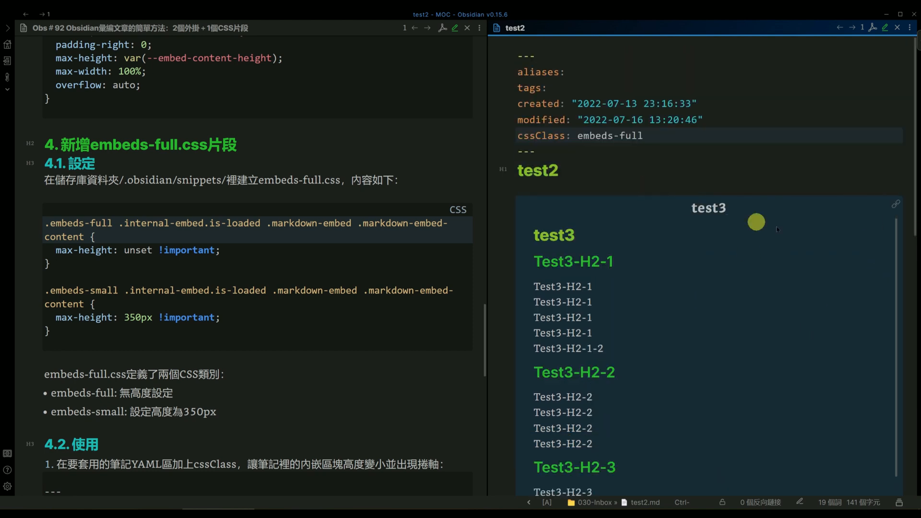
{"action": "scroll", "coordinate": [757, 221], "scroll_direction": "down", "scroll_amount": 1}
{"action": "scroll", "coordinate": [834, 243], "scroll_direction": "up", "scroll_amount": 1}
{"action": "left_click", "coordinate": [8, 485]}
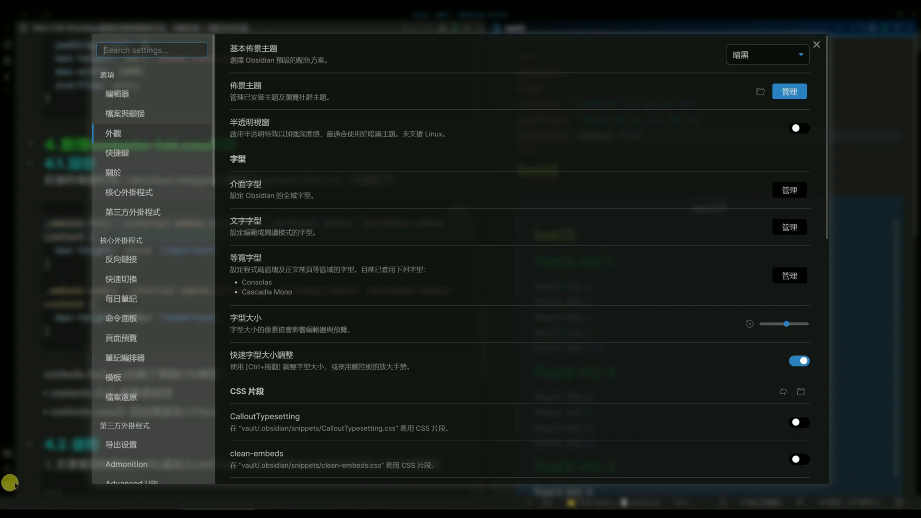
{"action": "scroll", "coordinate": [416, 352], "scroll_direction": "down", "scroll_amount": 5}
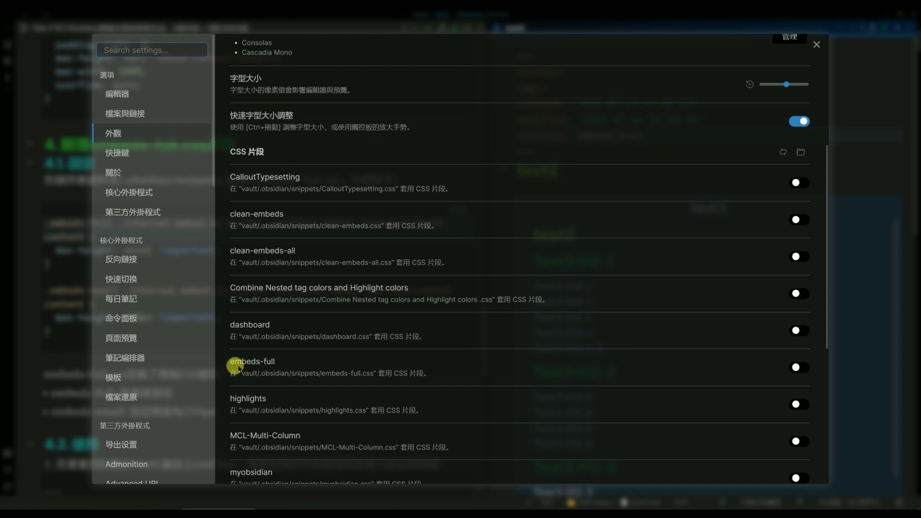
{"action": "left_click", "coordinate": [810, 367]}
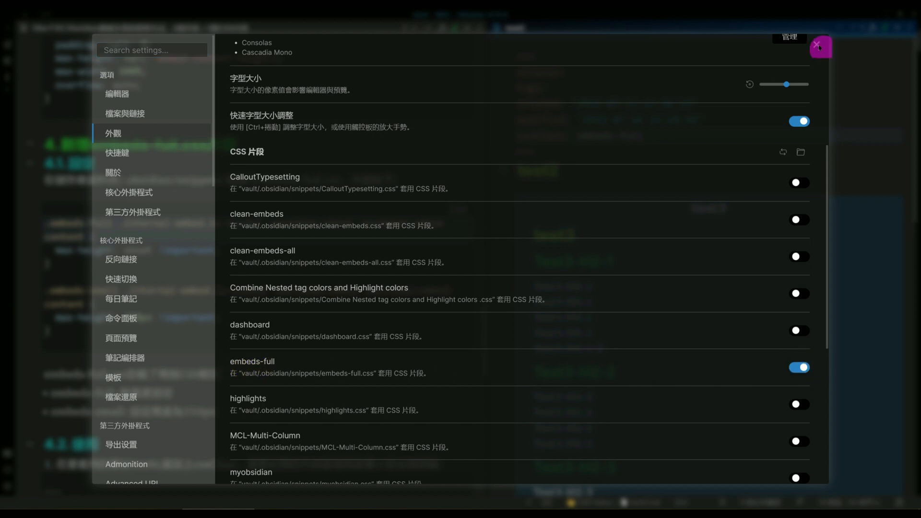
{"action": "left_click", "coordinate": [819, 47]}
{"action": "scroll", "coordinate": [792, 257], "scroll_direction": "down", "scroll_amount": 6}
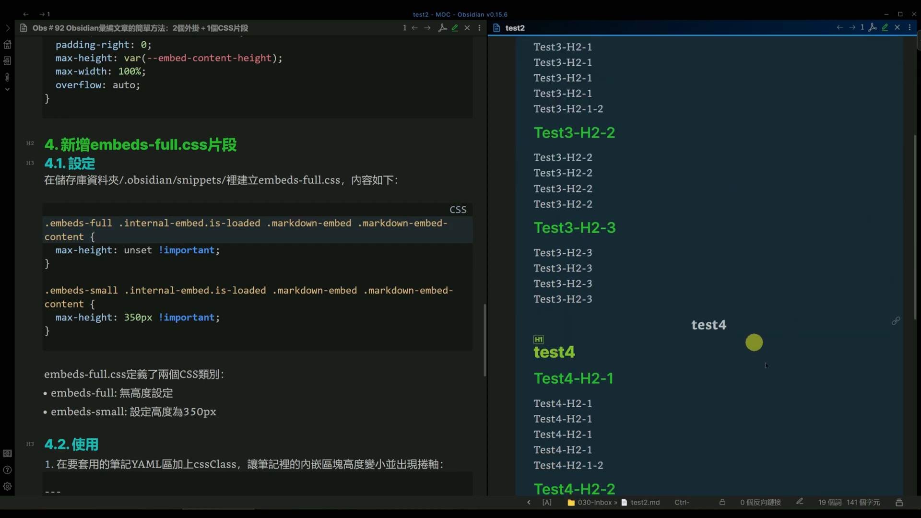
{"action": "scroll", "coordinate": [766, 366], "scroll_direction": "up", "scroll_amount": 6}
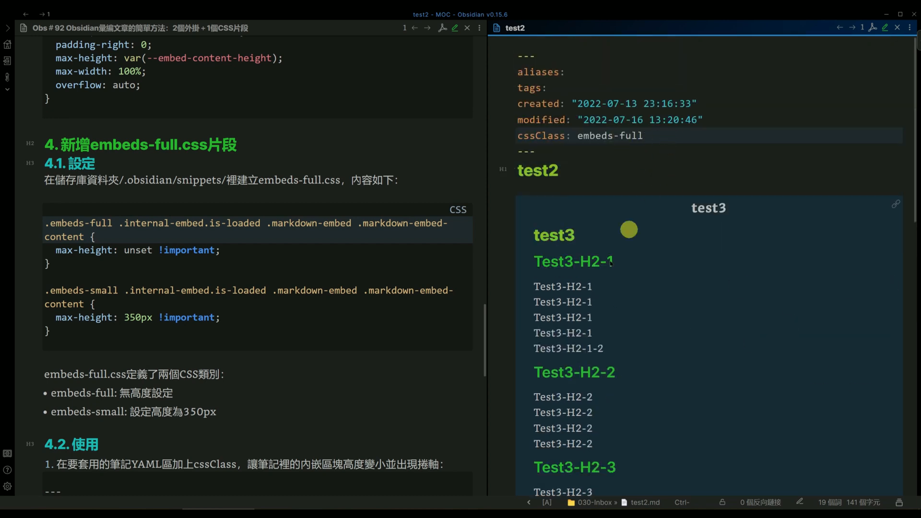
Switch to Visual Studio Code, open embeds-full.css from the snippets folder to review its rules, and return to Obsidian
{"action": "key", "text": "alt+Tab"}
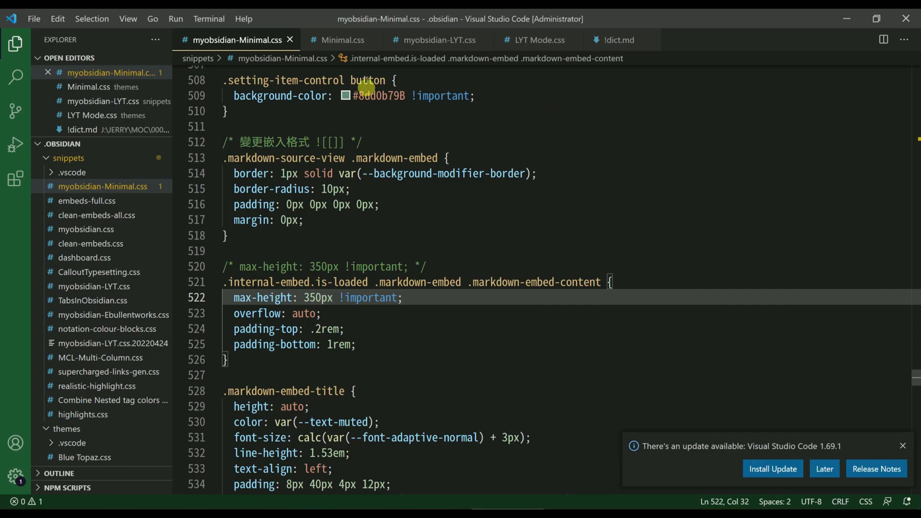
{"action": "left_click", "coordinate": [115, 200]}
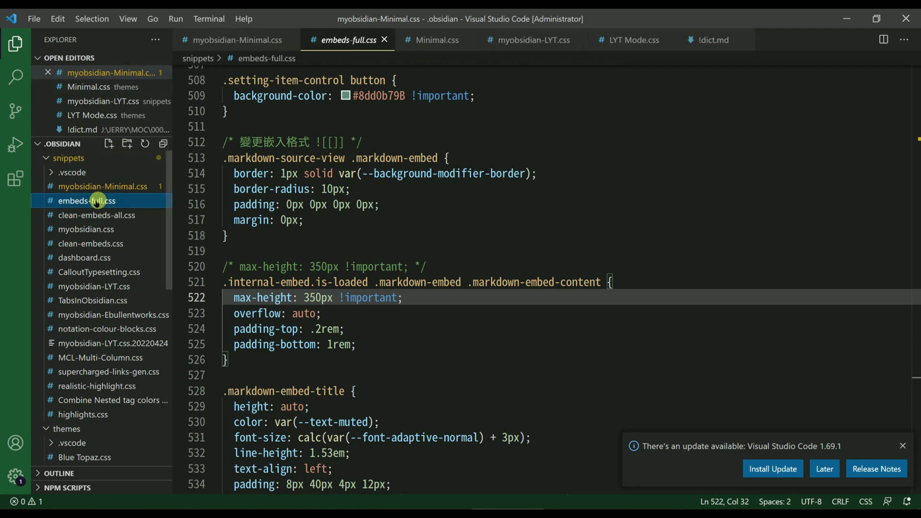
{"action": "left_click", "coordinate": [392, 229]}
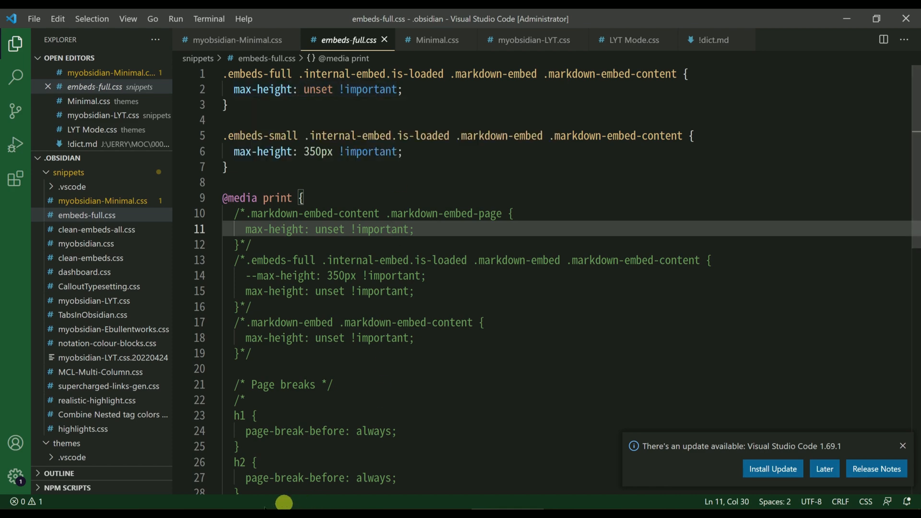
{"action": "left_click", "coordinate": [240, 514]}
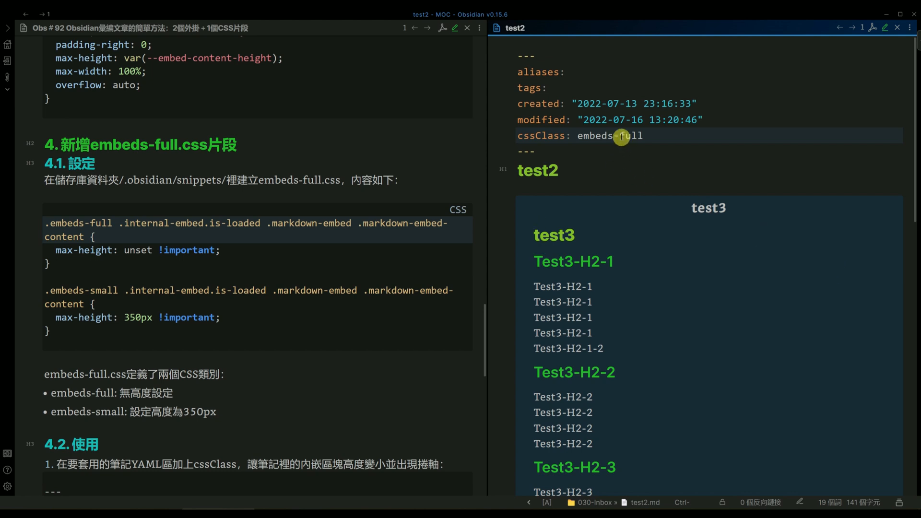
Change the cssClass of test2 to embeds-small and check the height and scrolling of the test3 and test4 embeds
{"action": "key", "text": "Delete"}
{"action": "key", "text": "Delete"}
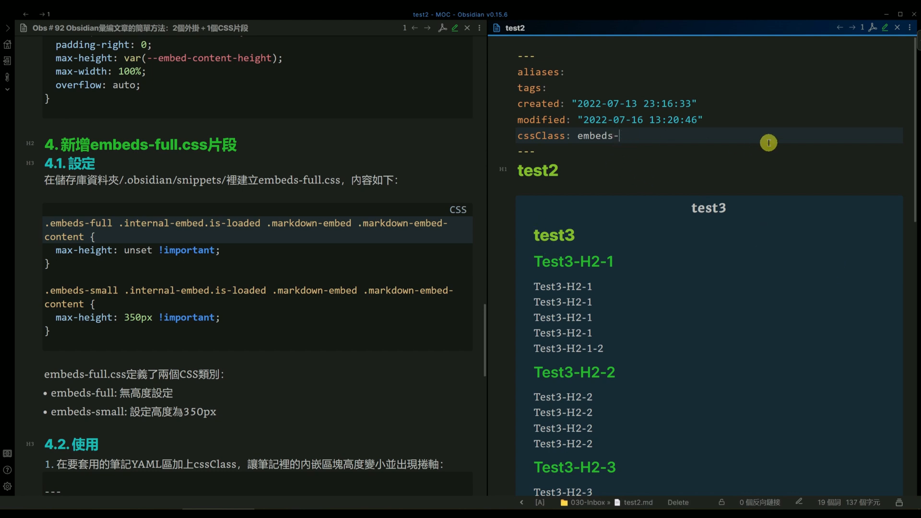
{"action": "type", "text": "small"}
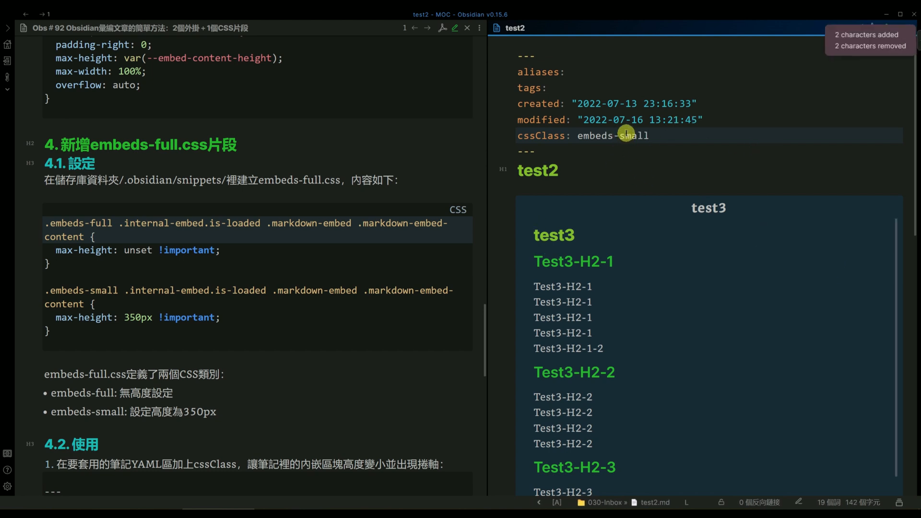
{"action": "scroll", "coordinate": [862, 240], "scroll_direction": "down", "scroll_amount": 3}
{"action": "scroll", "coordinate": [856, 313], "scroll_direction": "up", "scroll_amount": 1}
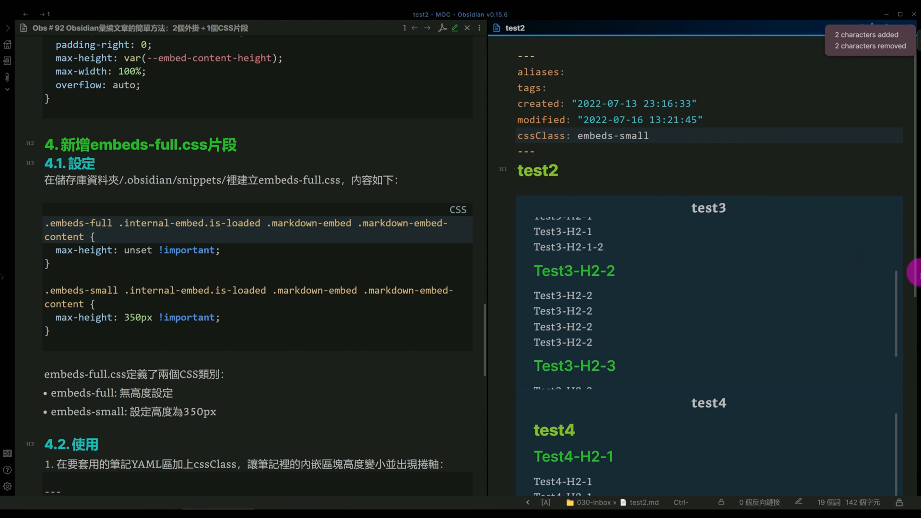
{"action": "scroll", "coordinate": [672, 166], "scroll_direction": "down", "scroll_amount": 3}
{"action": "scroll", "coordinate": [723, 221], "scroll_direction": "down", "scroll_amount": 2}
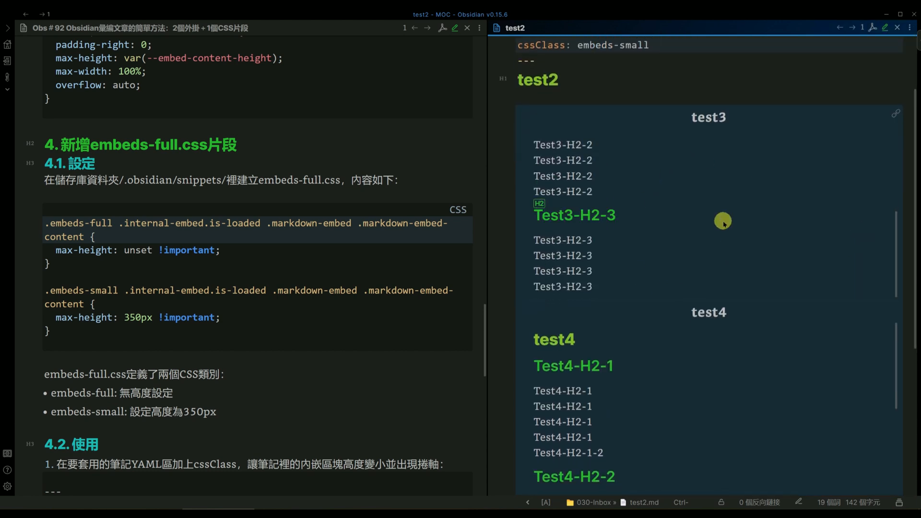
{"action": "scroll", "coordinate": [724, 213], "scroll_direction": "up", "scroll_amount": 3}
{"action": "scroll", "coordinate": [681, 206], "scroll_direction": "up", "scroll_amount": 2}
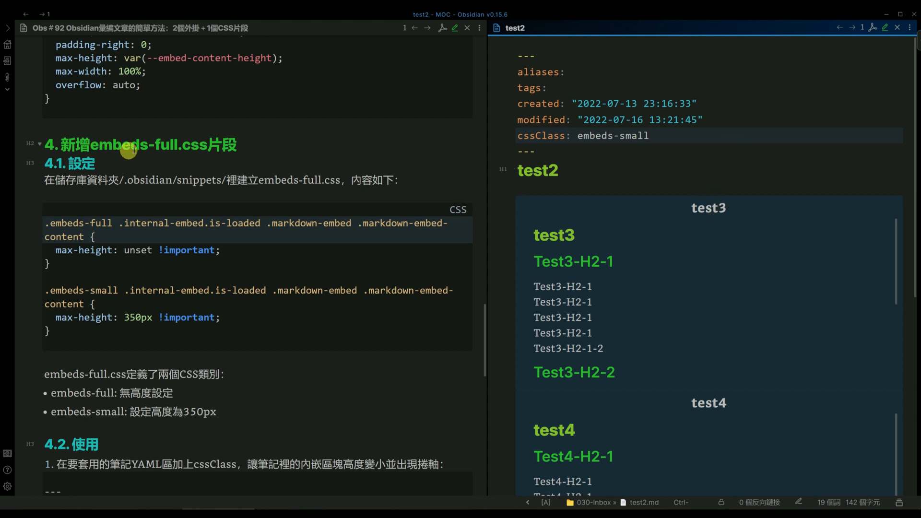
Return to the title at the start of the Obs＃92 note and highlight its wording about compiling articles
{"action": "left_click", "coordinate": [247, 145]}
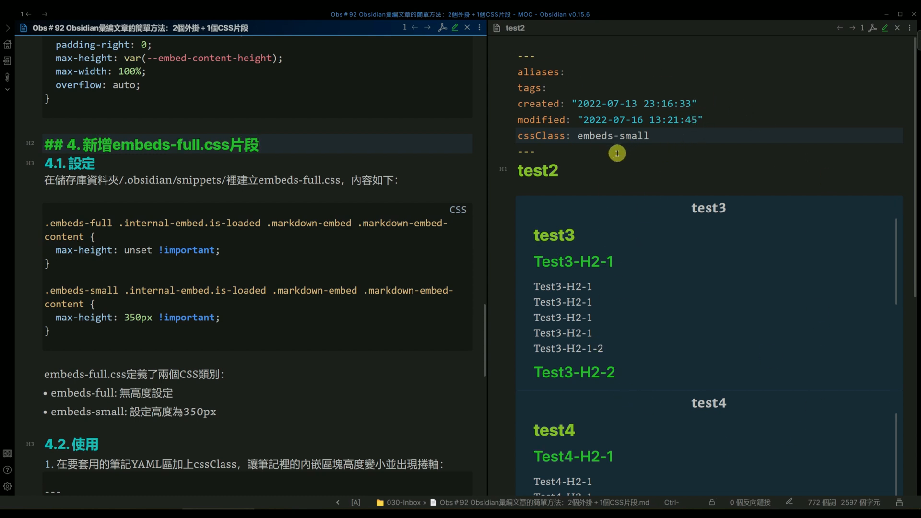
{"action": "scroll", "coordinate": [807, 240], "scroll_direction": "down", "scroll_amount": 3}
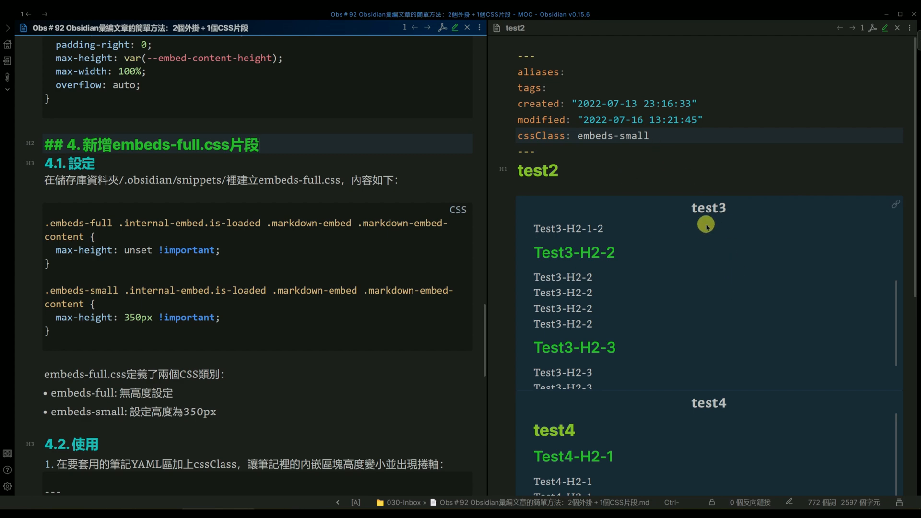
{"action": "scroll", "coordinate": [422, 220], "scroll_direction": "up", "scroll_amount": 20}
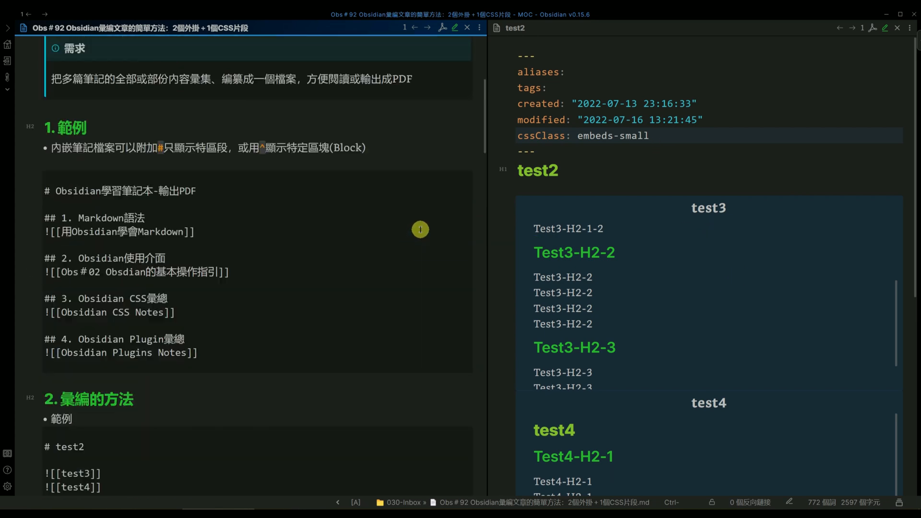
{"action": "scroll", "coordinate": [416, 225], "scroll_direction": "down", "scroll_amount": 2}
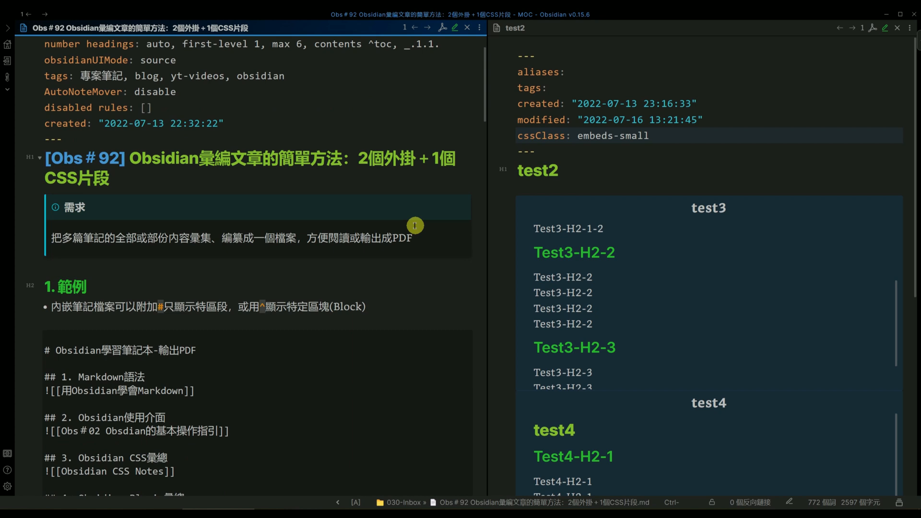
{"action": "left_click", "coordinate": [200, 158]}
{"action": "left_click_drag", "start_coordinate": [200, 158], "coordinate": [288, 159]}
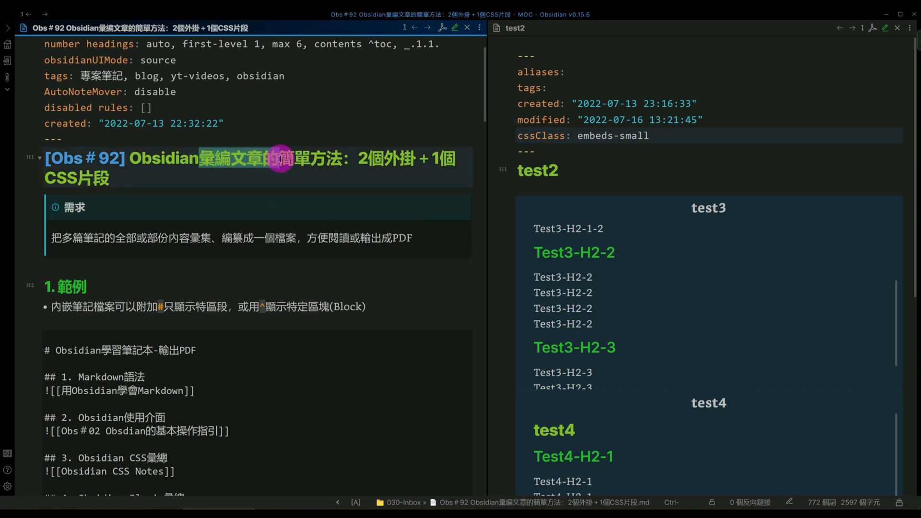